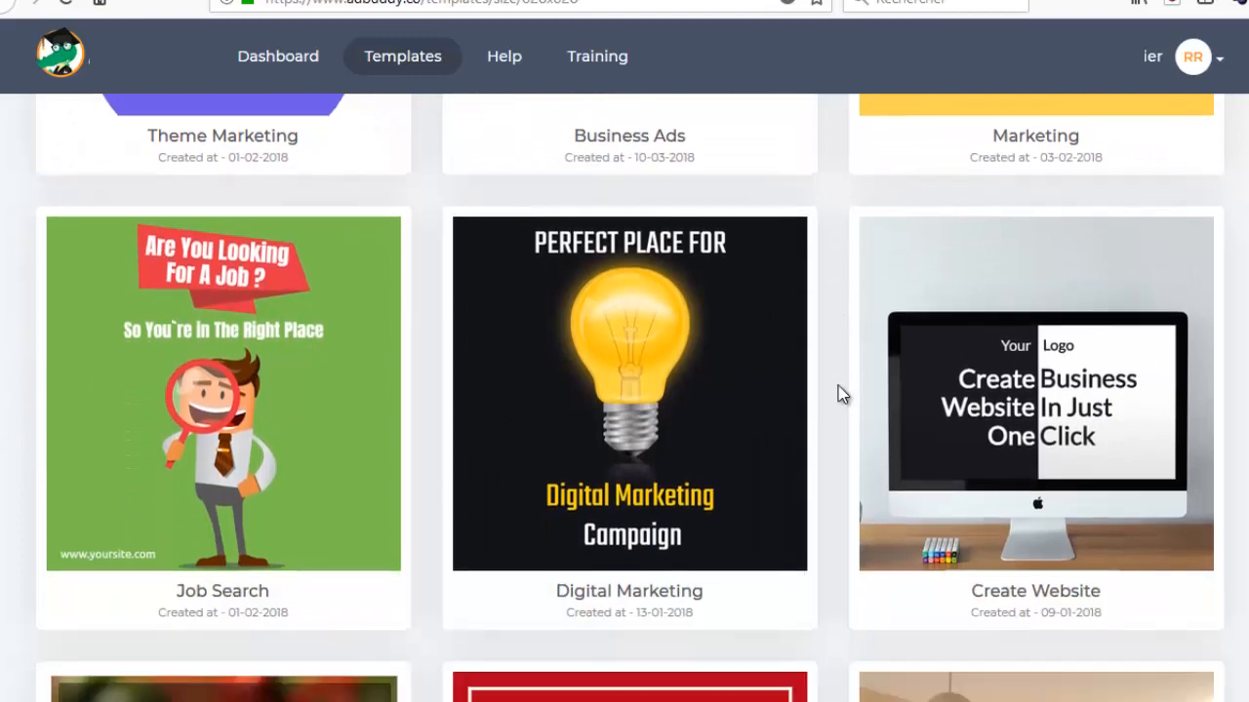
Look over the carousel templates and switch the size filter to Single Image 1200x628.
scroll(840, 388, "down", 1)
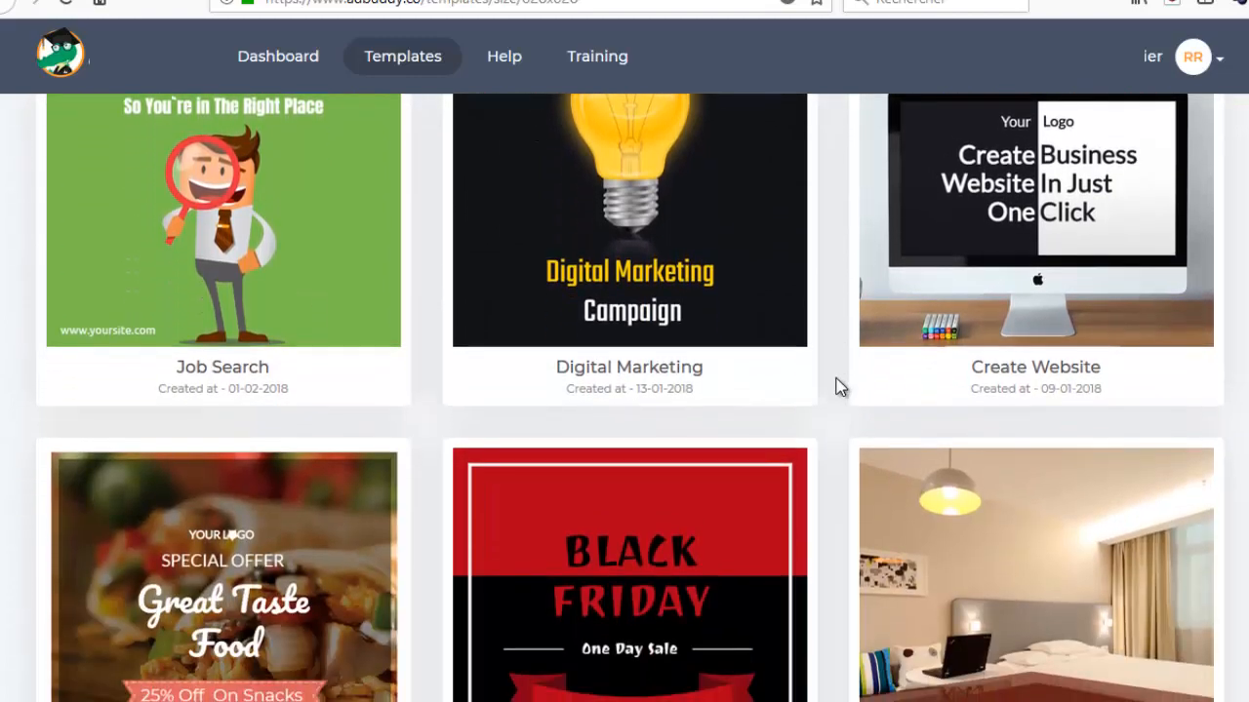
scroll(837, 391, "down", 6)
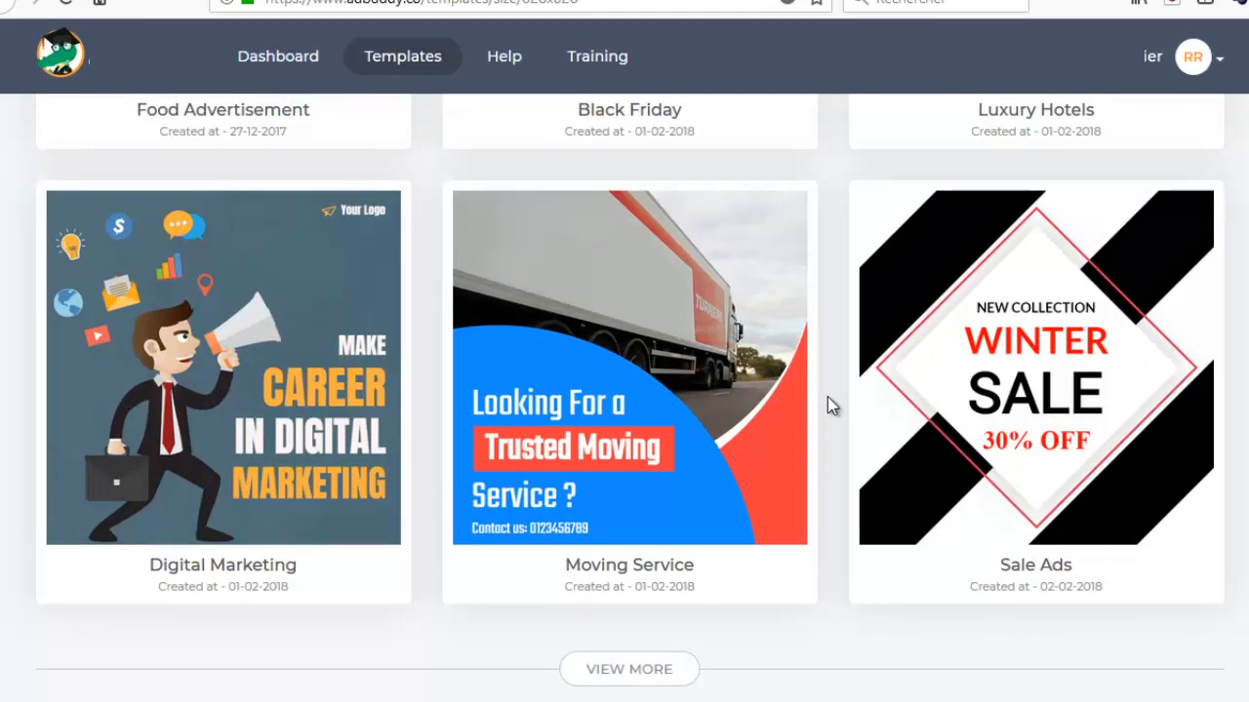
scroll(826, 400, "up", 12)
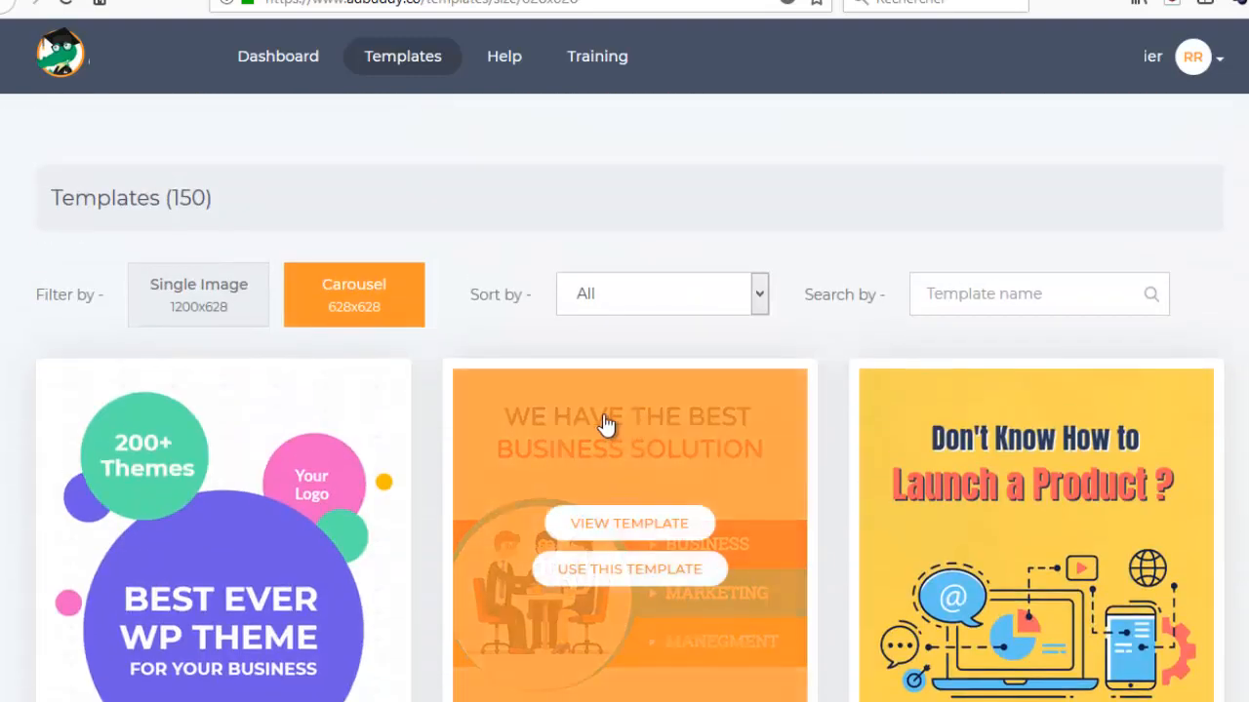
mouse_move(248, 361)
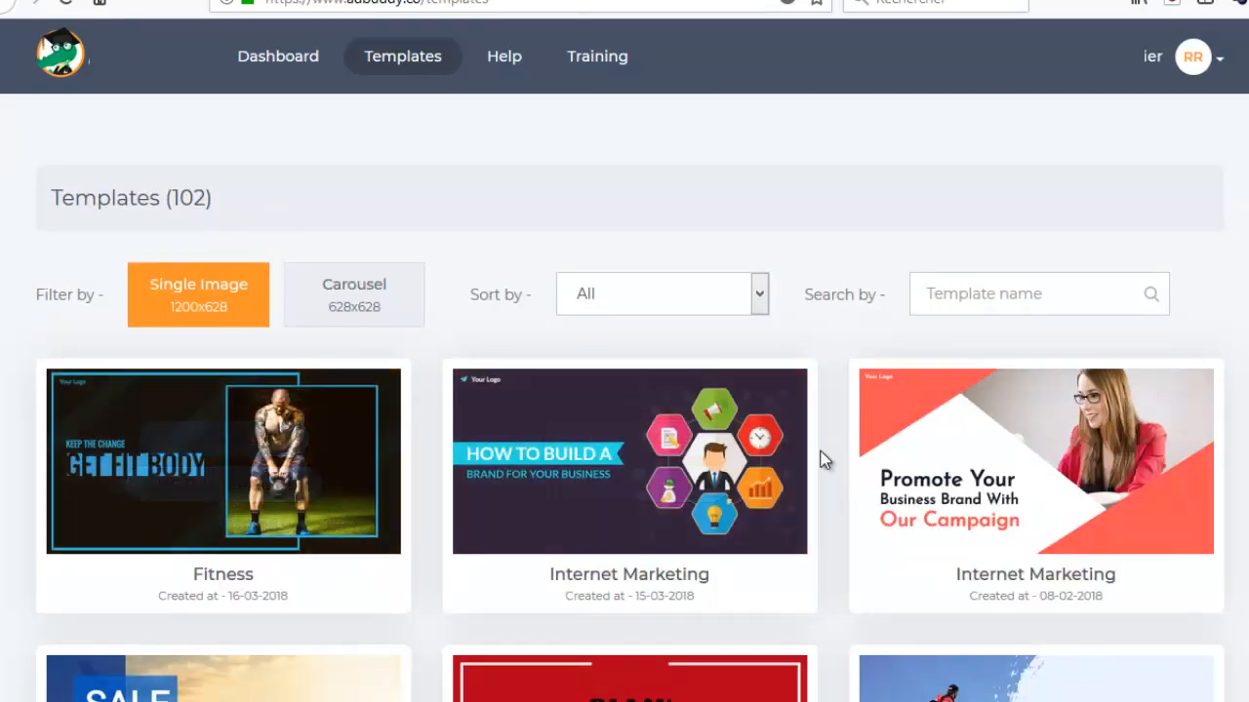
Look through the first single-image templates, from Fitness to Burger, and load more templates below them.
scroll(829, 445, "down", 1)
scroll(830, 440, "down", 2)
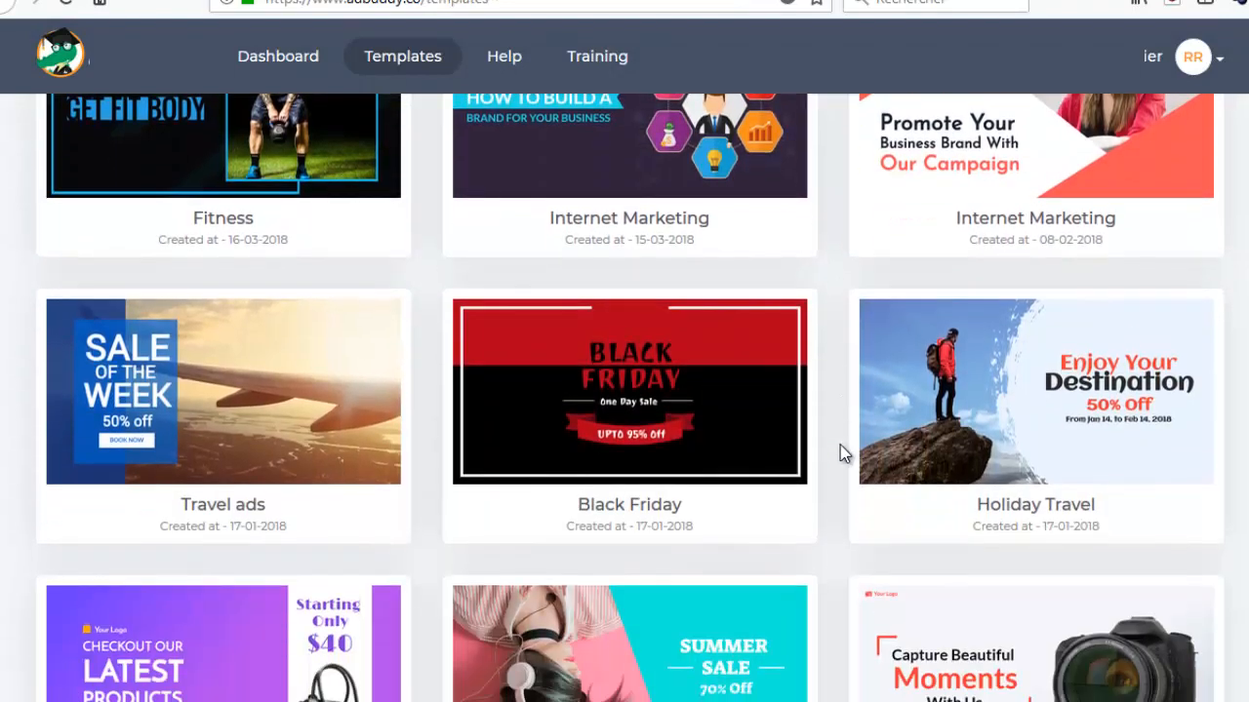
scroll(838, 443, "down", 5)
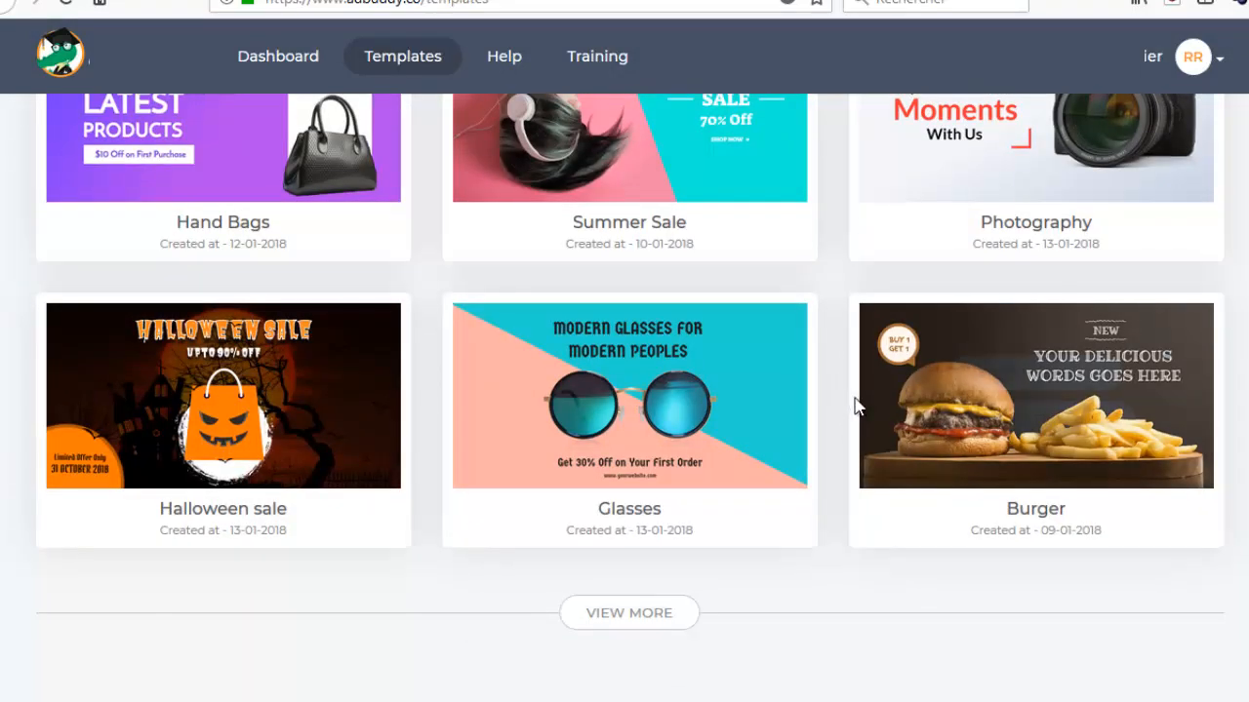
scroll(849, 410, "up", 5)
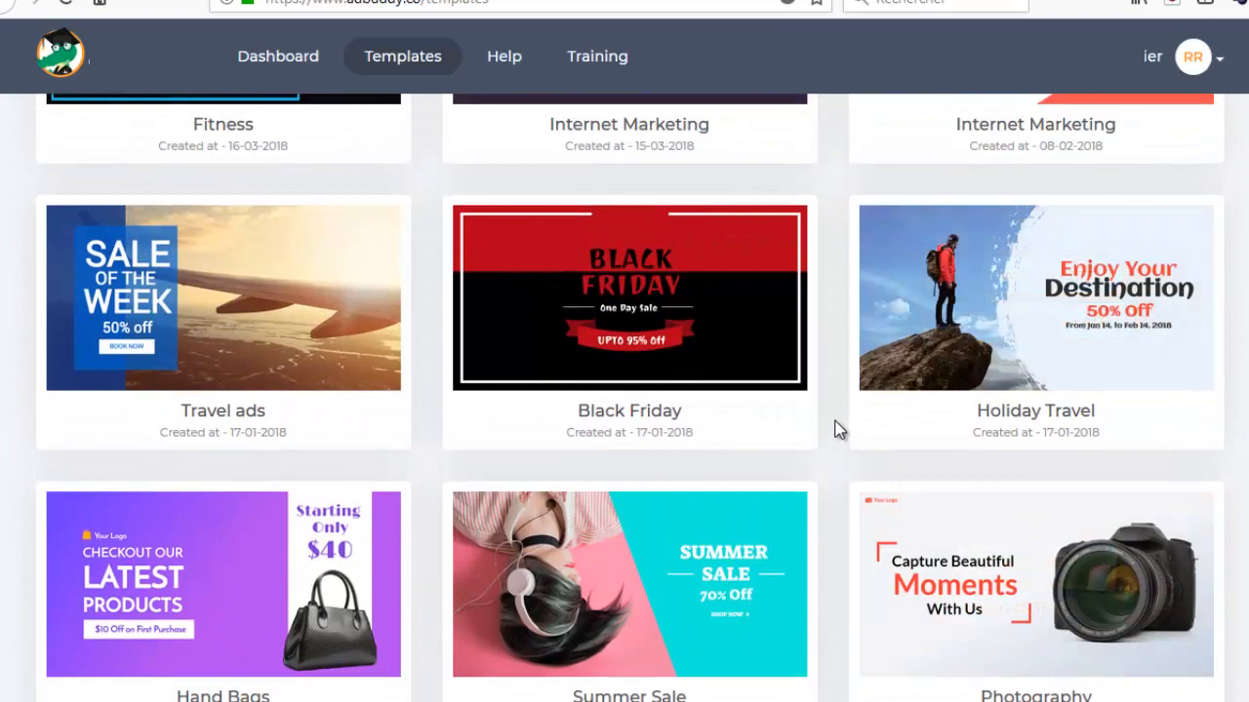
scroll(837, 430, "up", 1)
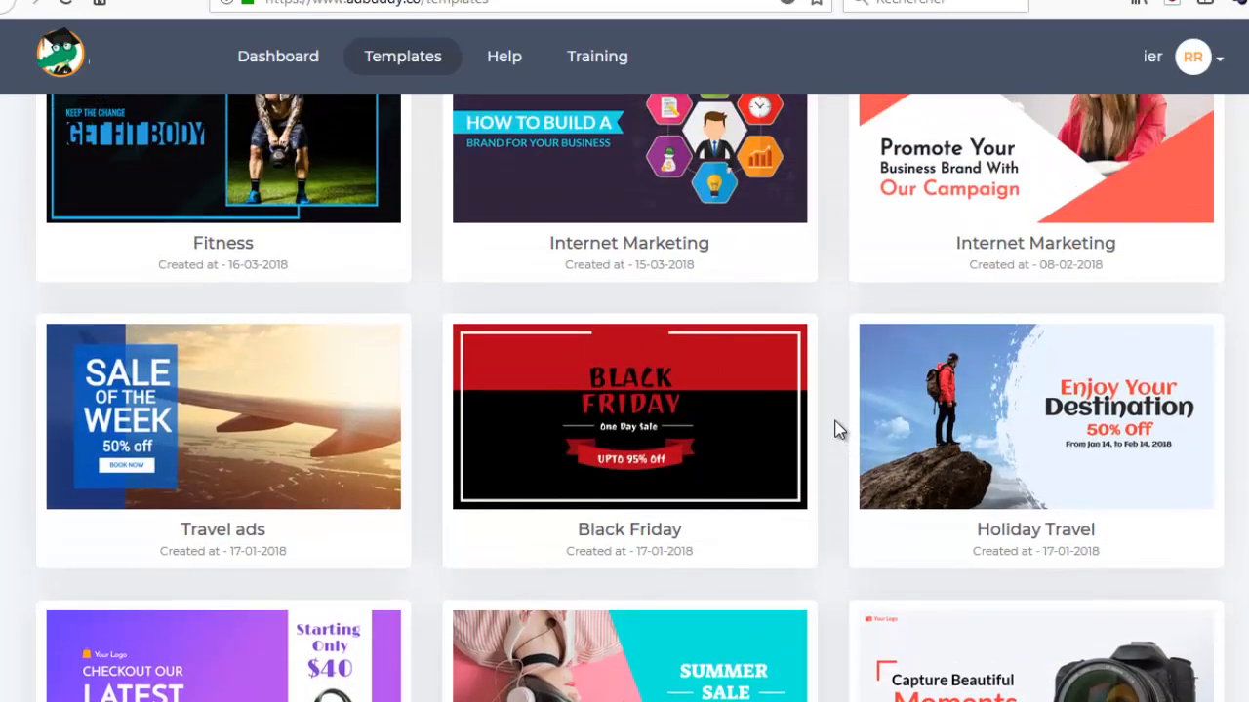
scroll(837, 431, "down", 6)
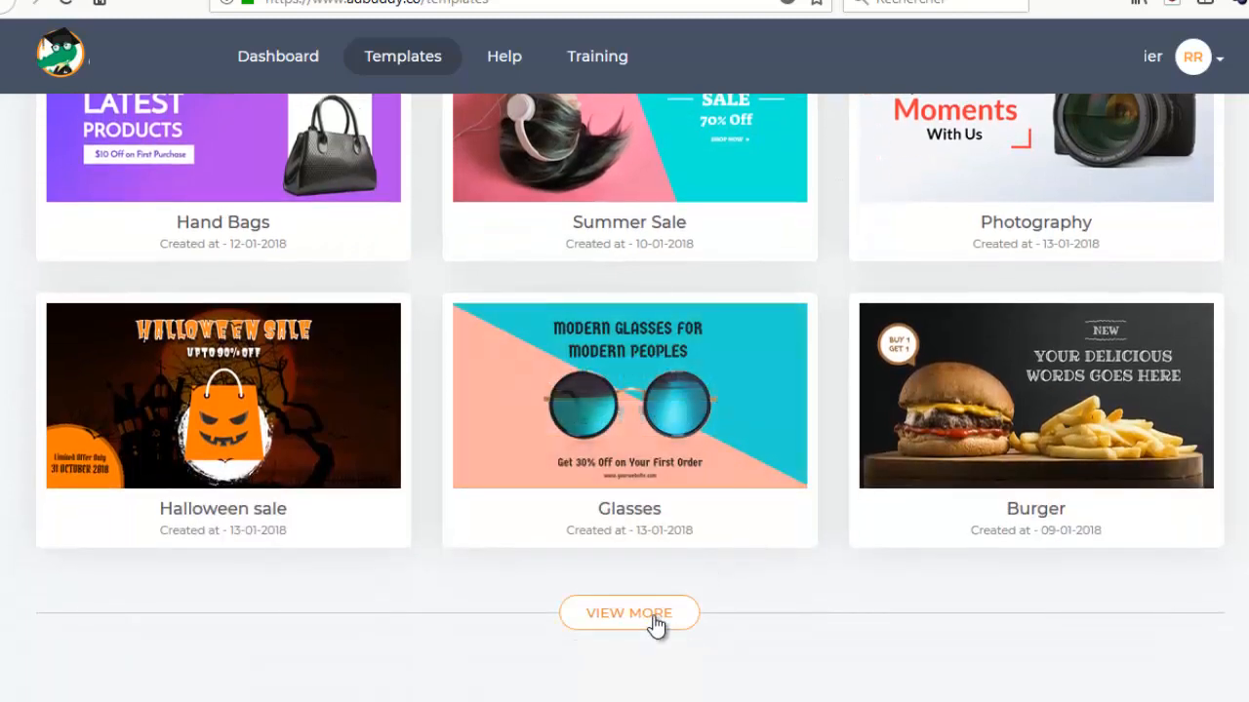
left_click(654, 619)
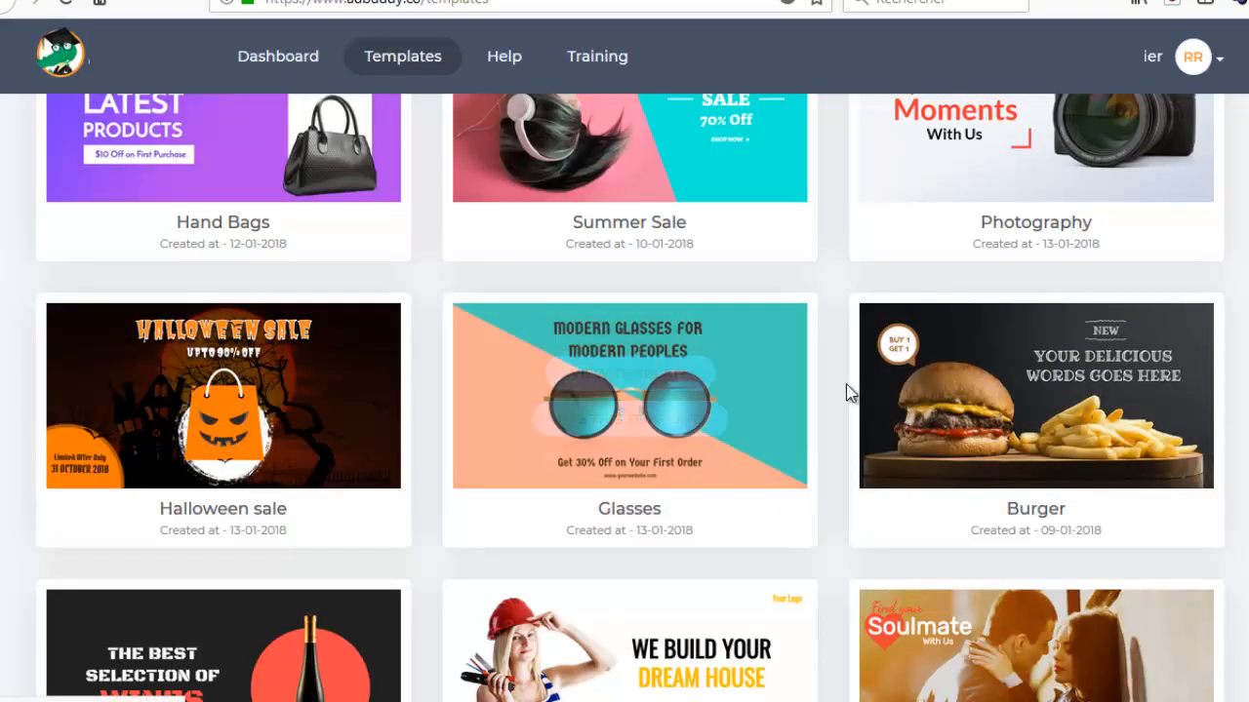
Examine the newly loaded templates from Wine and Construction through Insurance and Internet Marketing, and load the following batch.
scroll(831, 385, "down", 2)
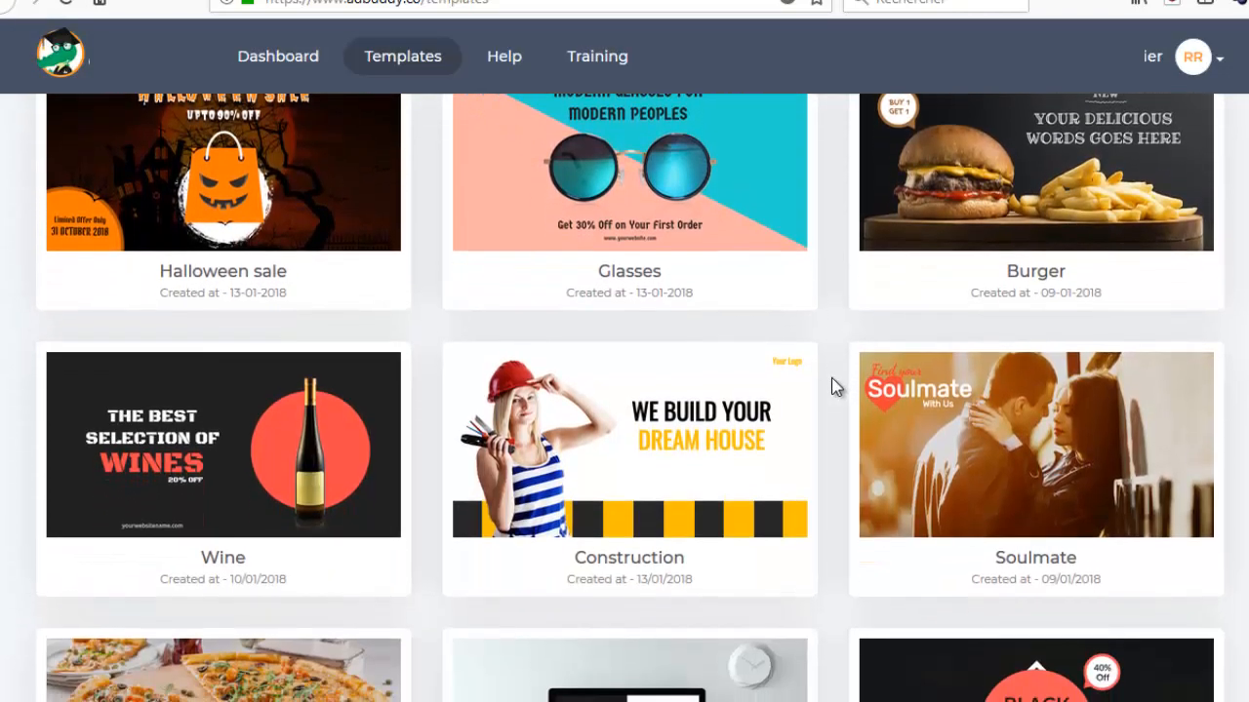
scroll(831, 387, "down", 3)
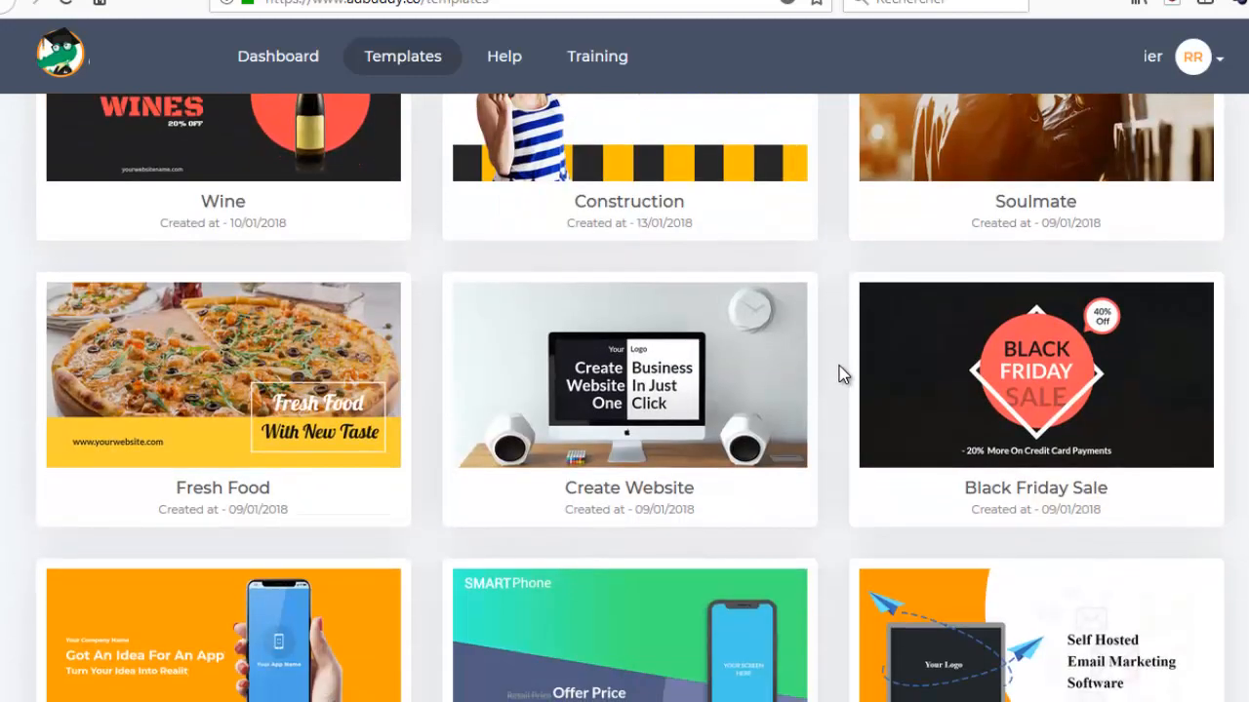
scroll(839, 366, "down", 1)
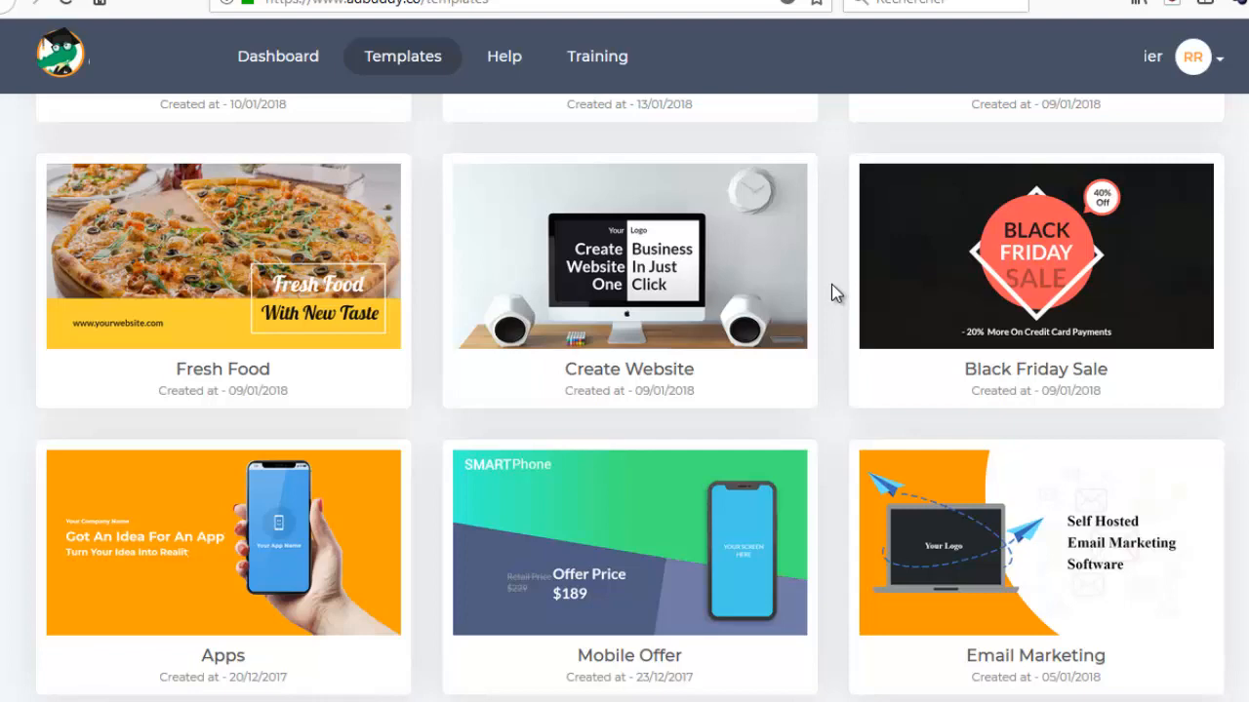
scroll(831, 284, "down", 3)
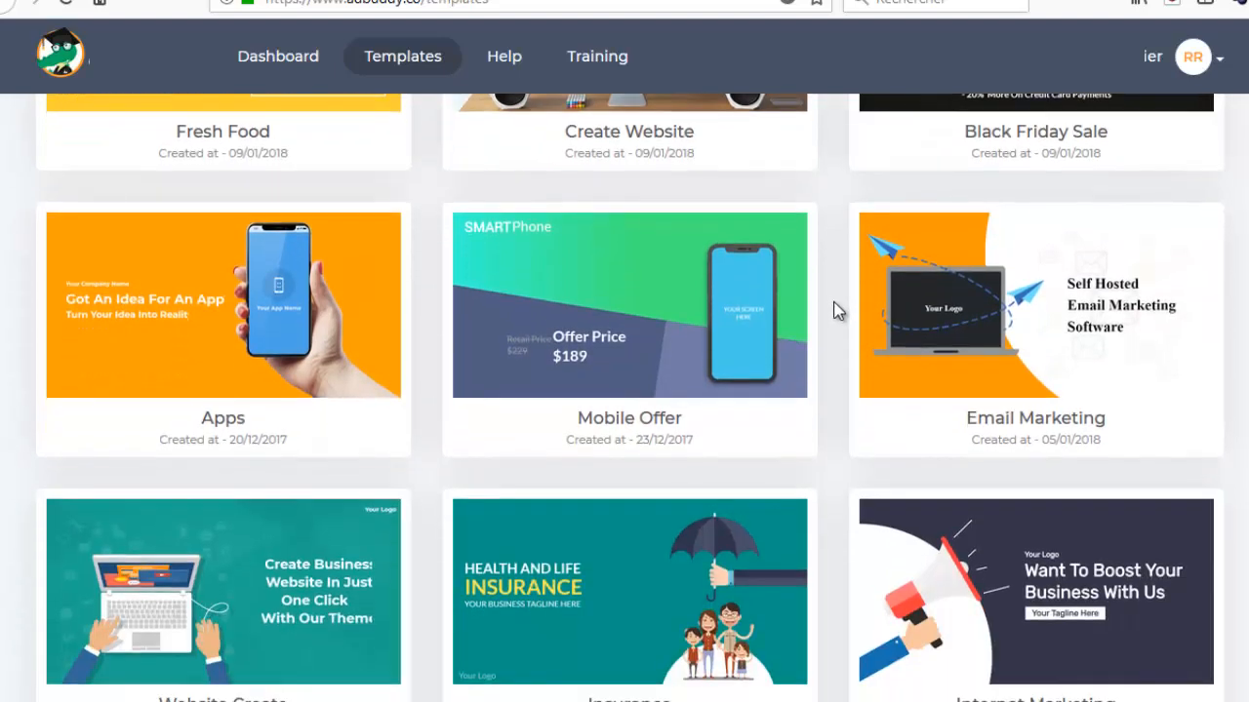
scroll(836, 341, "up", 6)
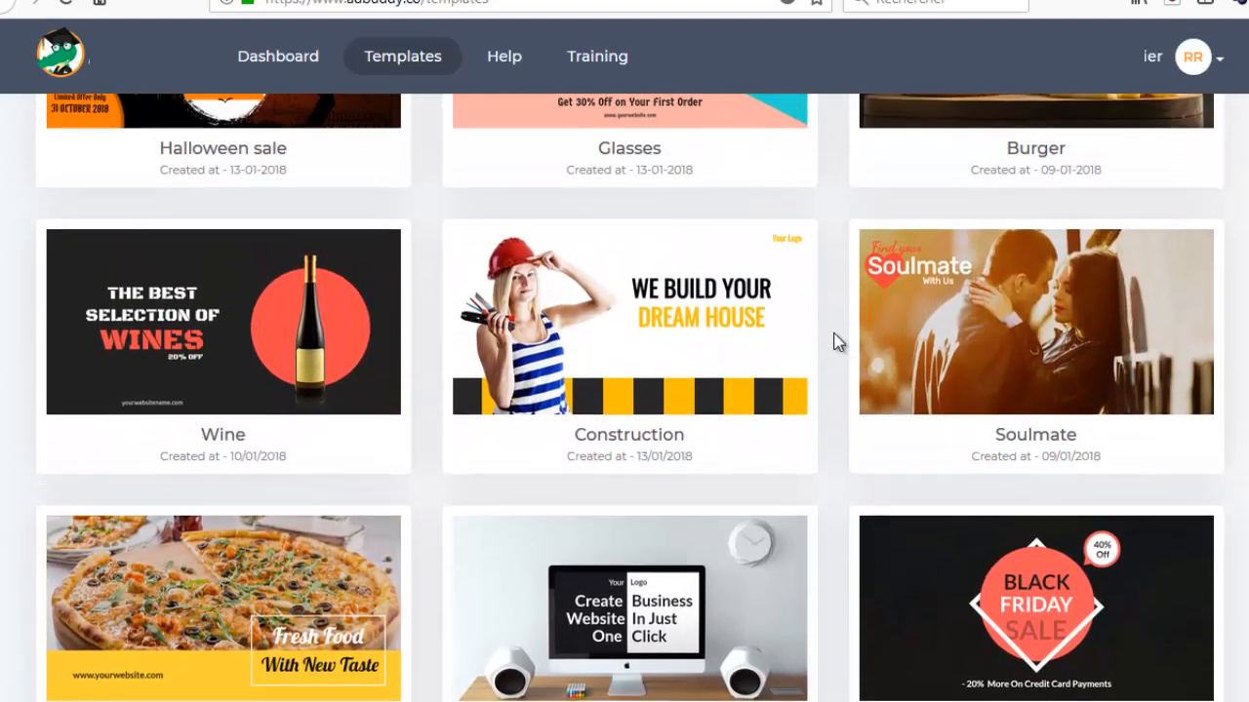
scroll(837, 341, "down", 2)
scroll(834, 342, "down", 1)
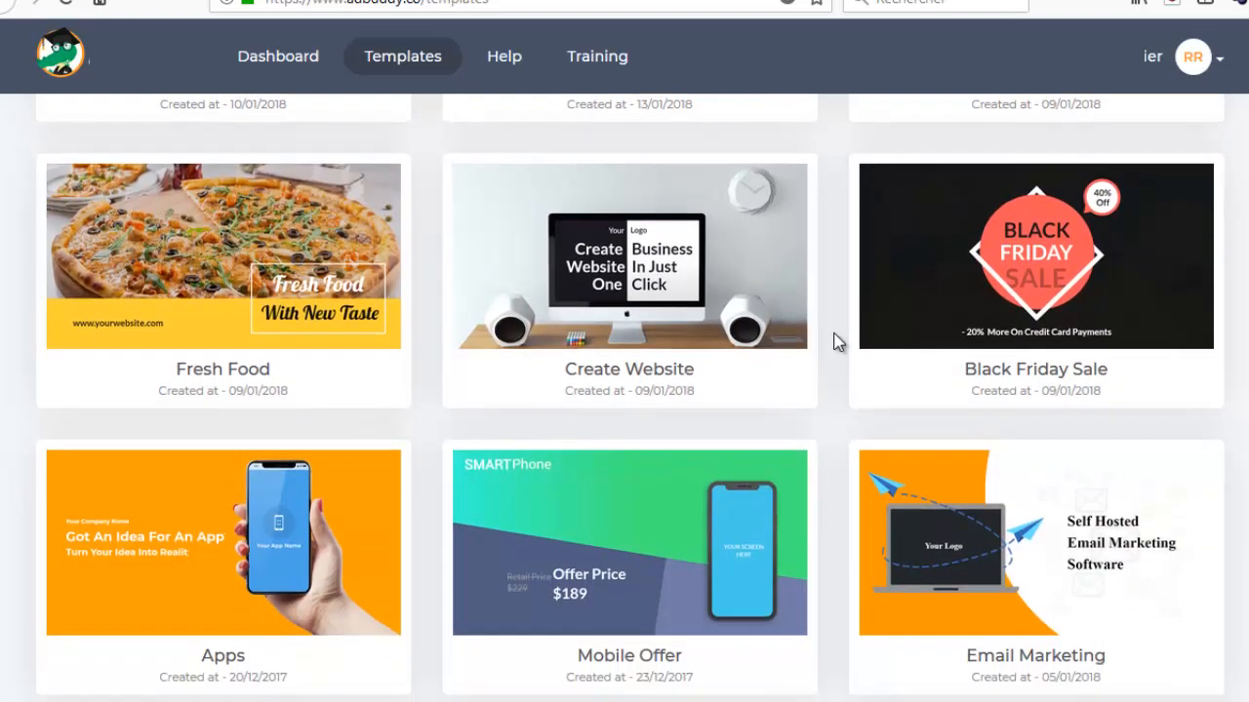
scroll(835, 341, "down", 1)
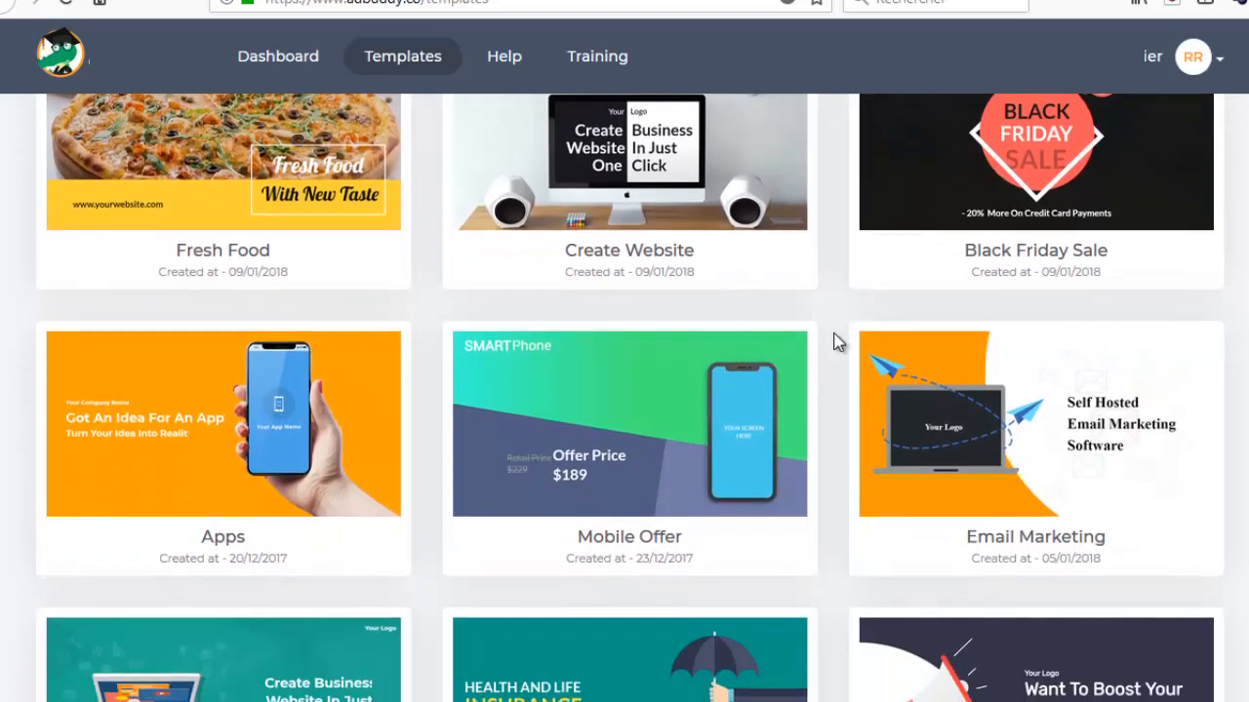
scroll(836, 350, "down", 3)
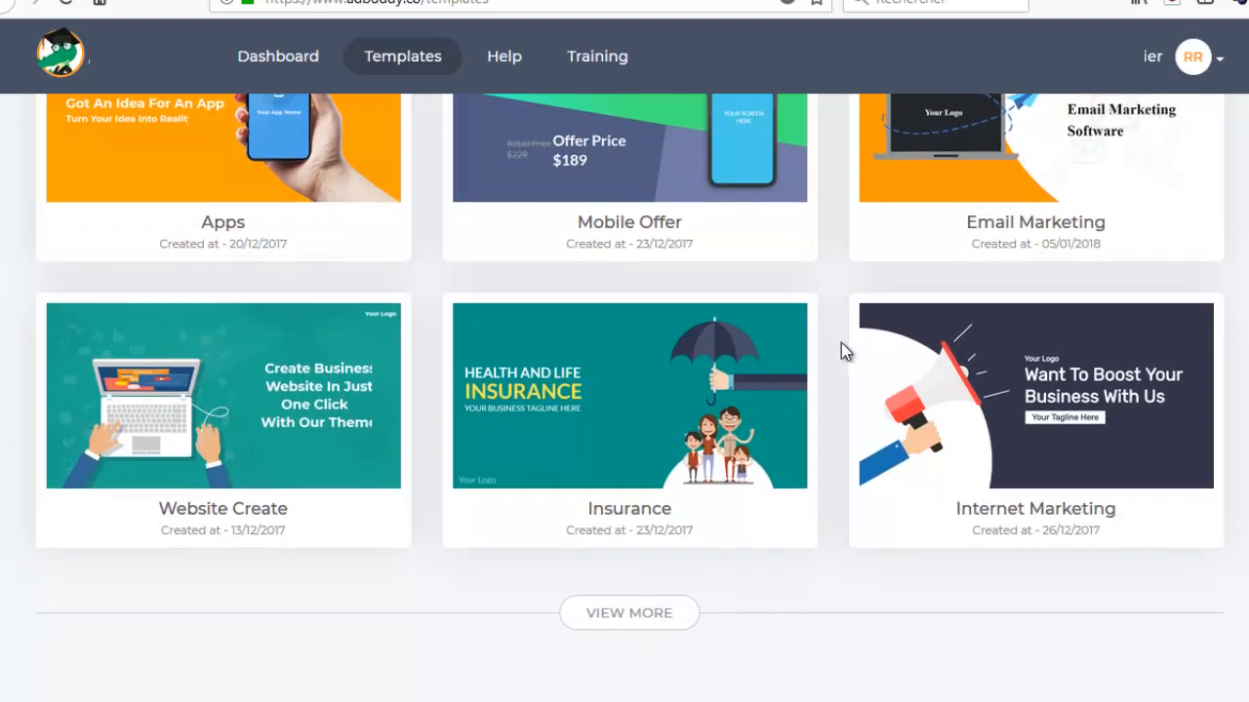
left_click(622, 614)
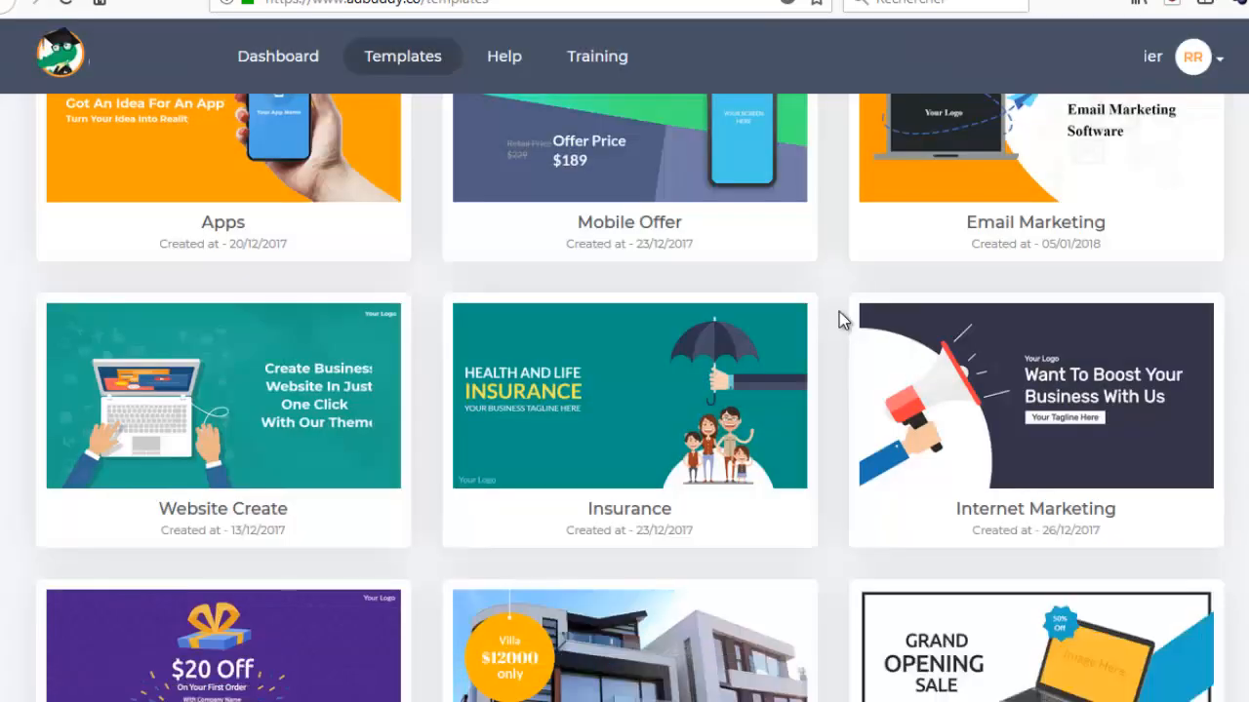
Examine the templates from Order Gift and Real Estate through Adventure Ads and Yoga Ads, and load another batch.
scroll(839, 314, "down", 4)
mouse_move(677, 291)
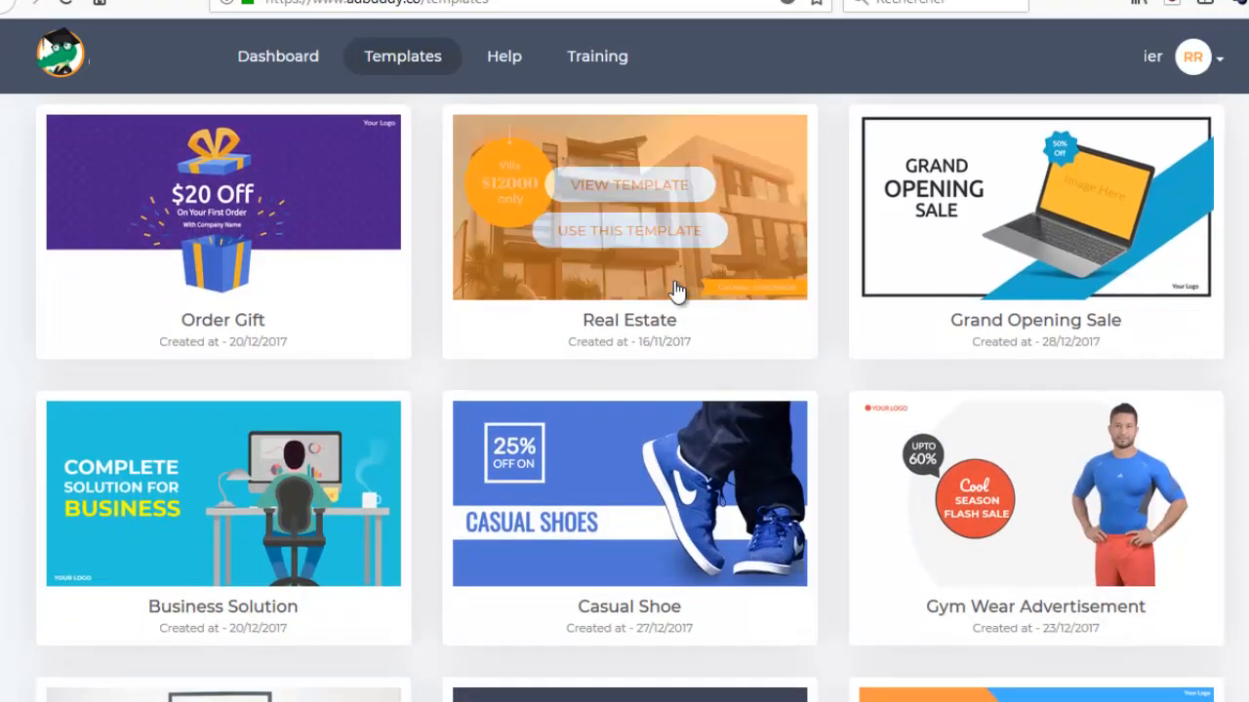
scroll(790, 343, "down", 1)
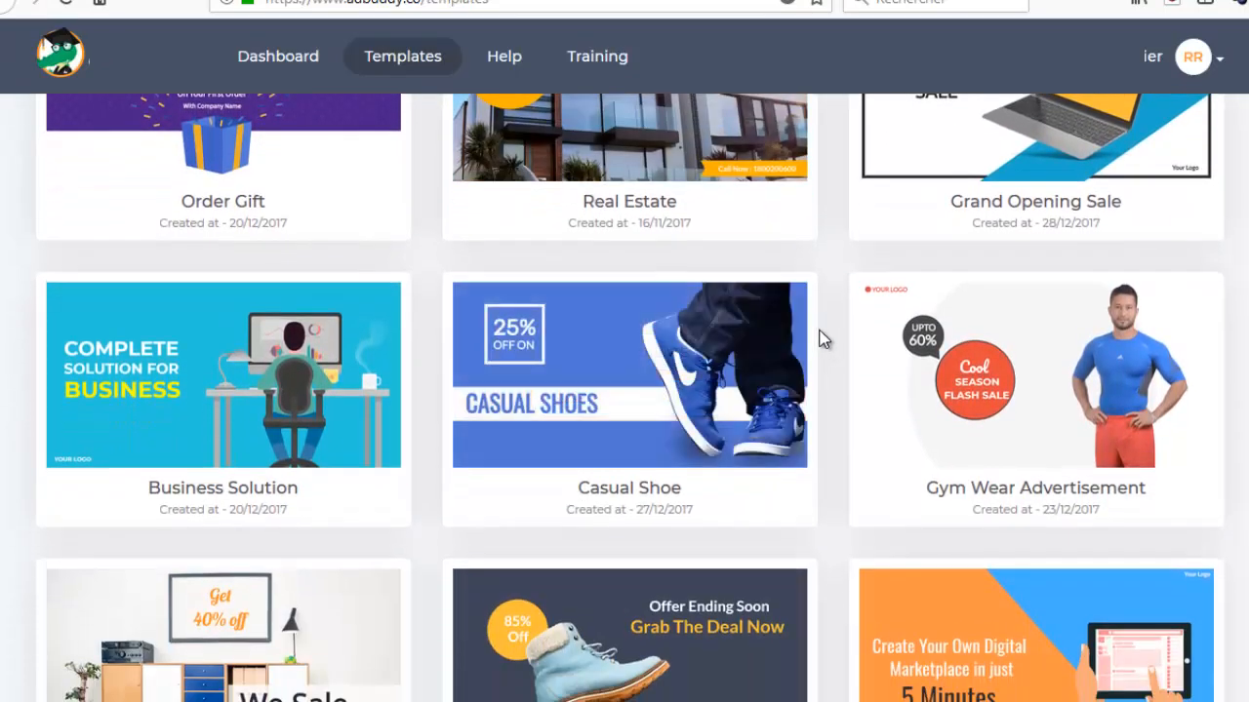
scroll(823, 341, "up", 1)
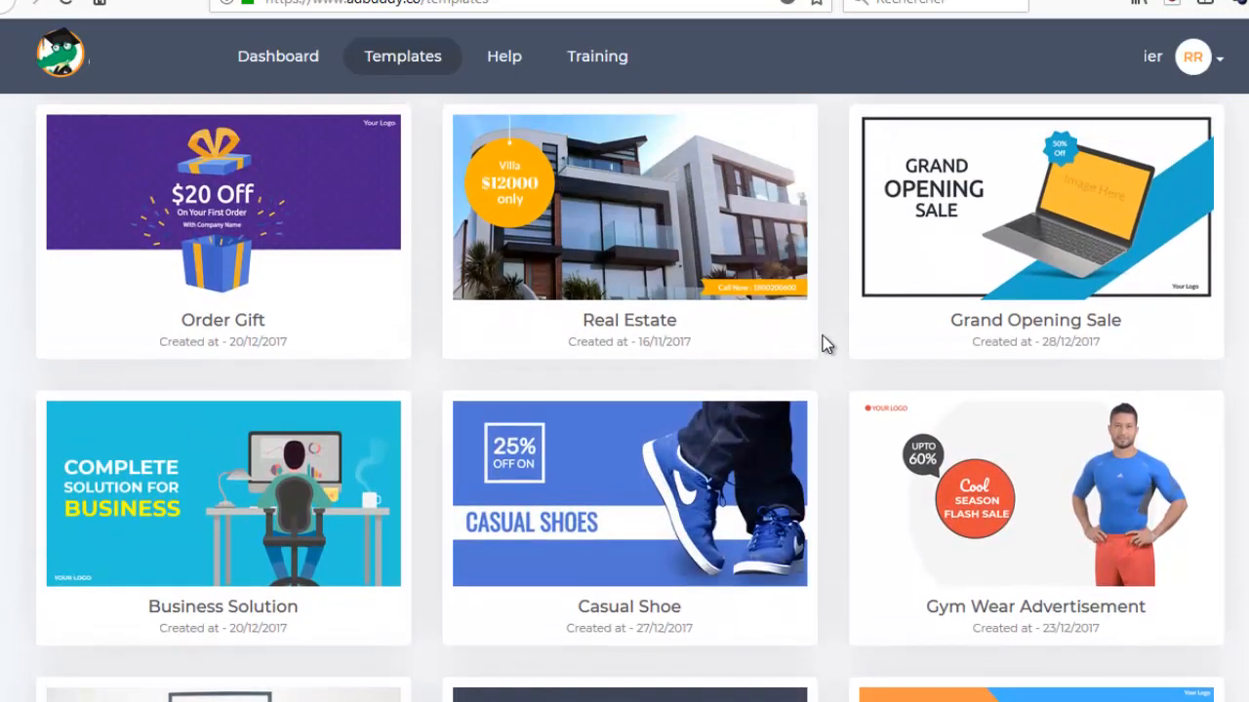
scroll(822, 340, "down", 2)
scroll(825, 340, "down", 1)
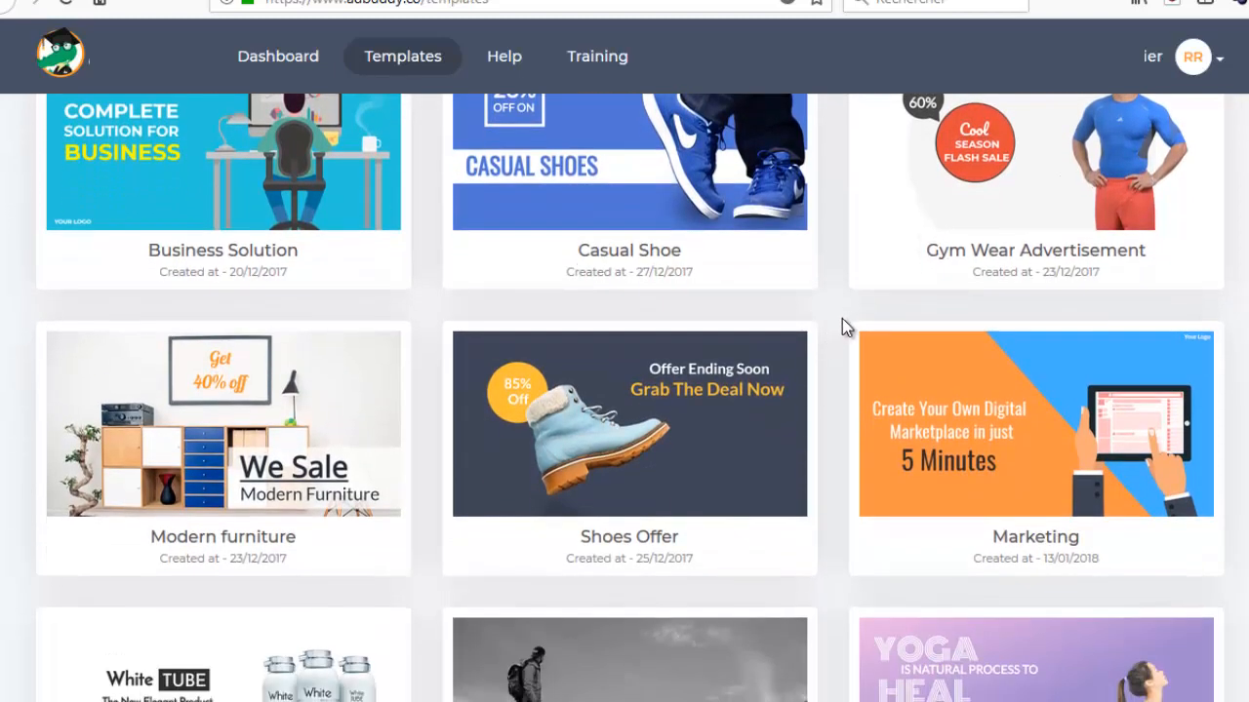
scroll(844, 322, "down", 3)
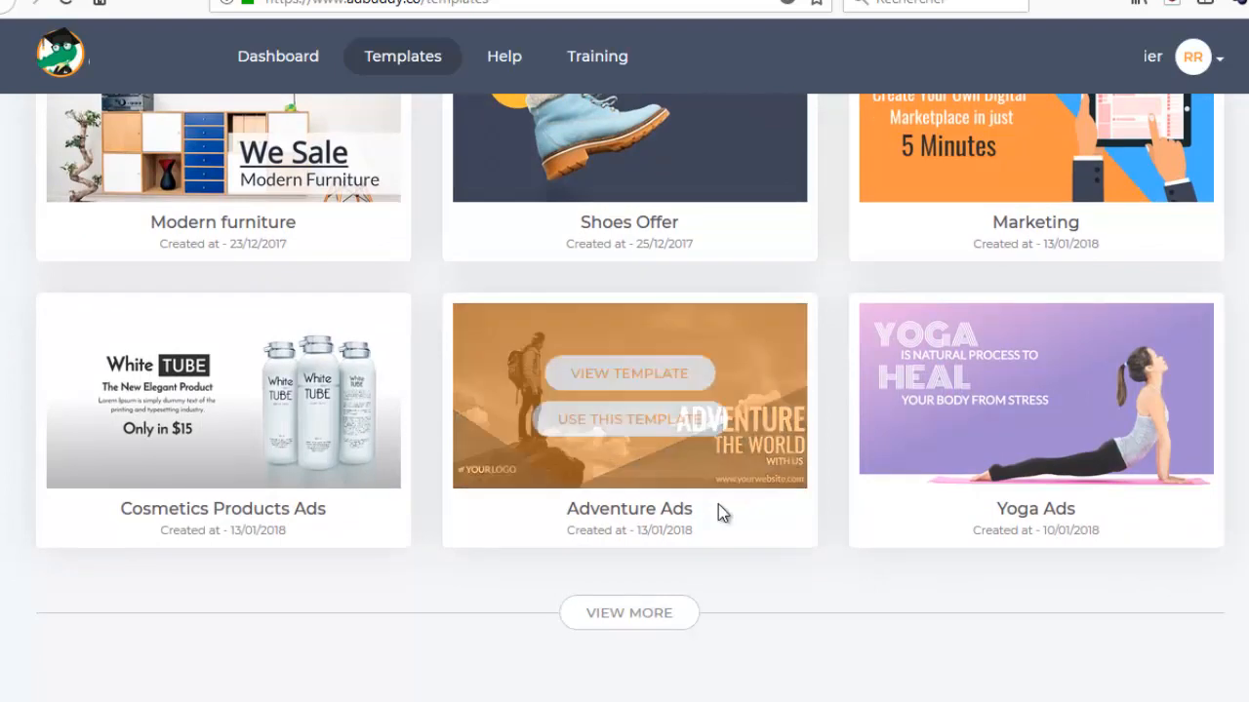
left_click(632, 615)
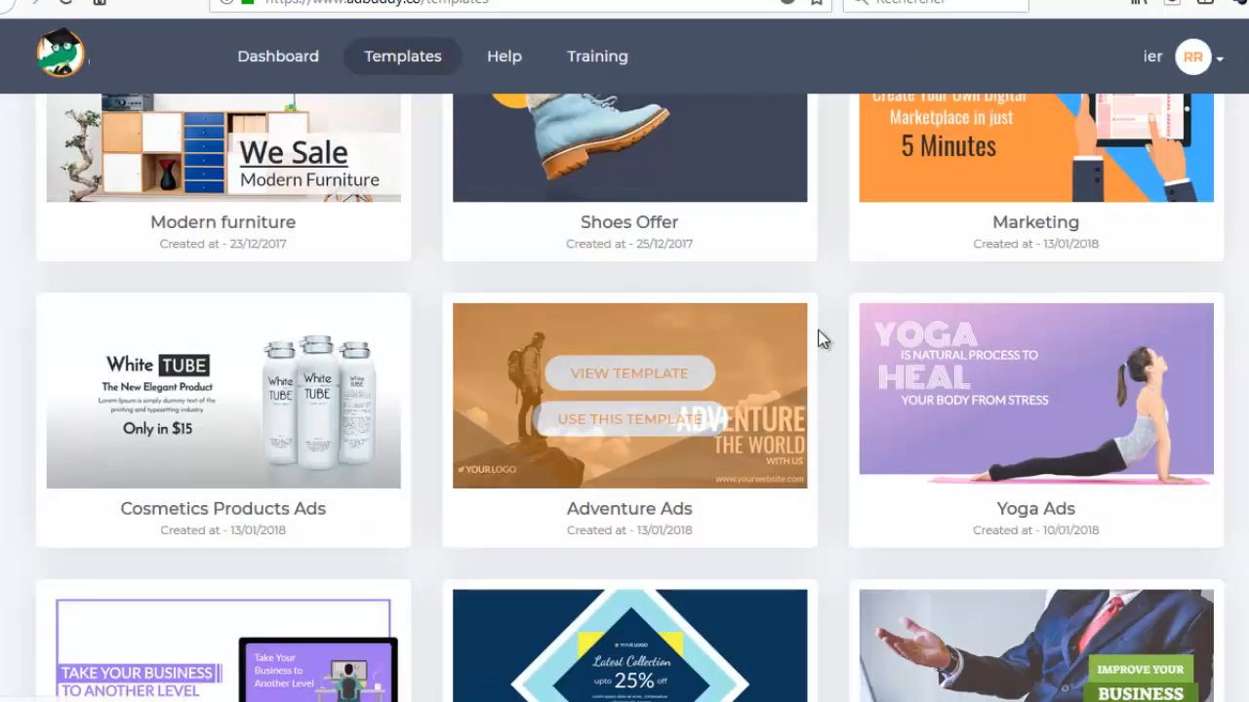
Review the templates from Facebook Advertisement and Sale Ads through Christmas Sale and Day Spa, and extend the list again.
scroll(821, 346, "down", 4)
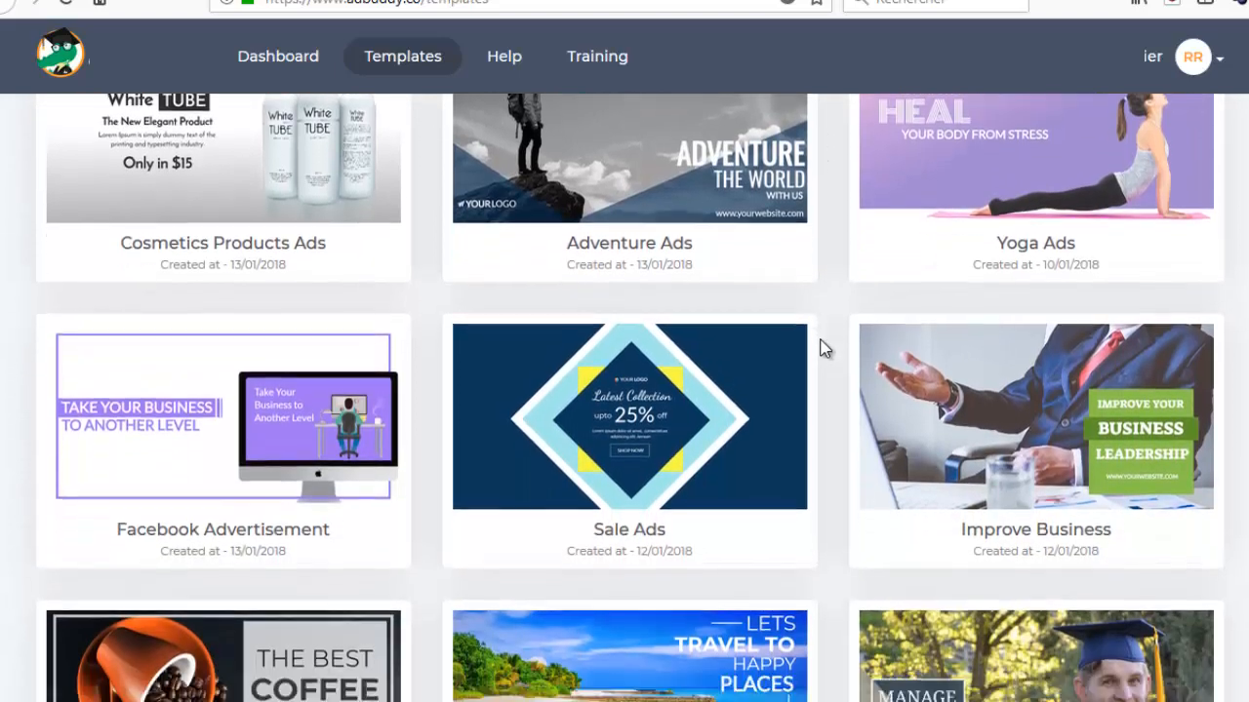
scroll(821, 348, "down", 4)
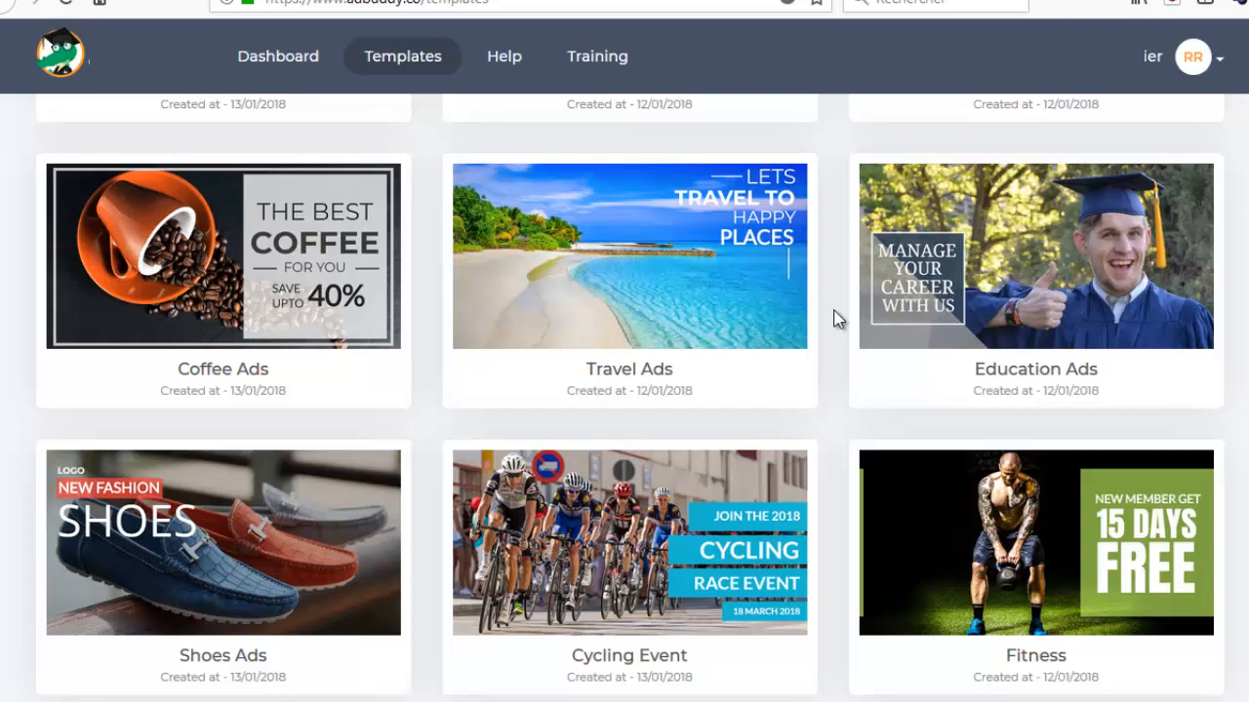
scroll(834, 319, "down", 3)
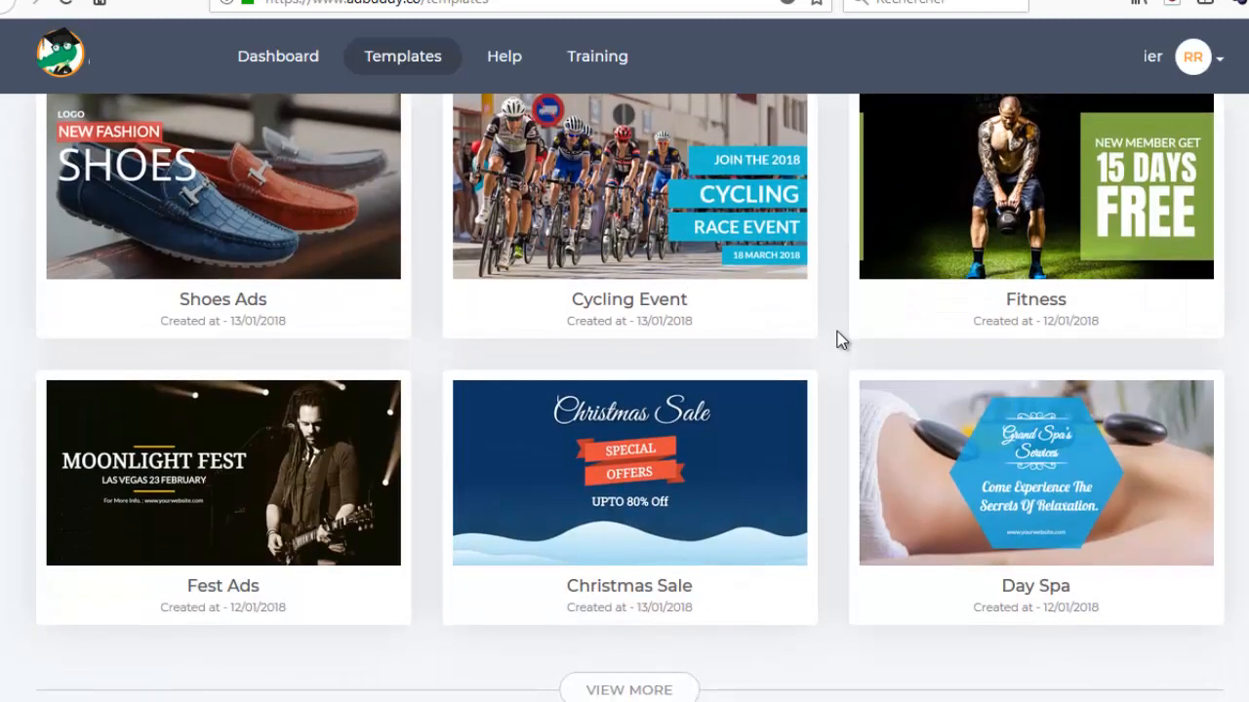
left_click(670, 690)
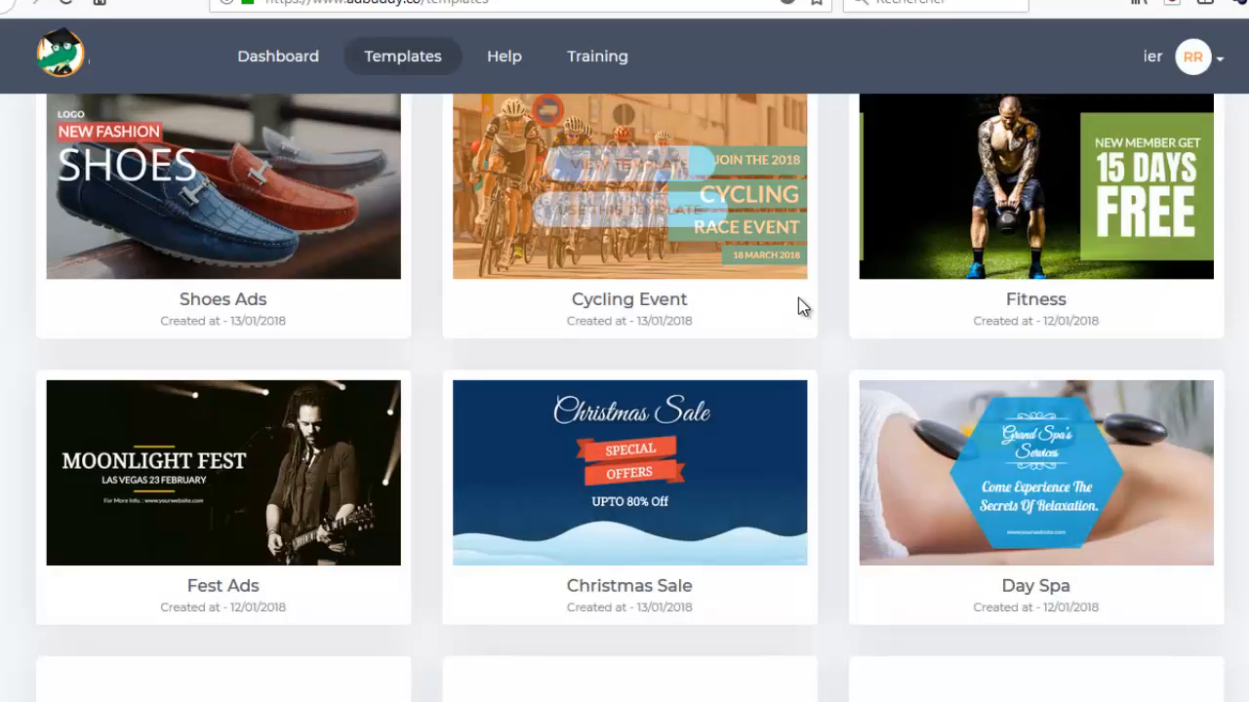
Preview the Fitness template advertising 15 days free for new members at full size, and close the preview.
scroll(838, 343, "down", 2)
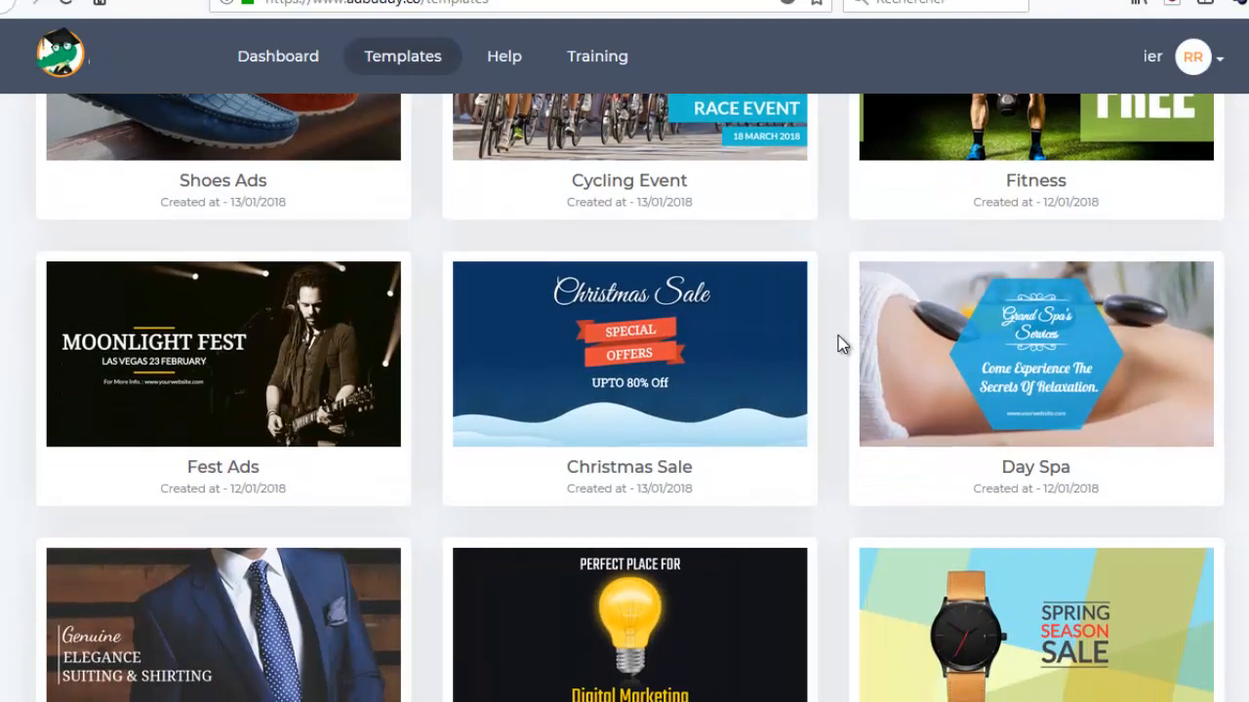
scroll(838, 344, "up", 3)
scroll(838, 343, "up", 1)
scroll(838, 343, "down", 1)
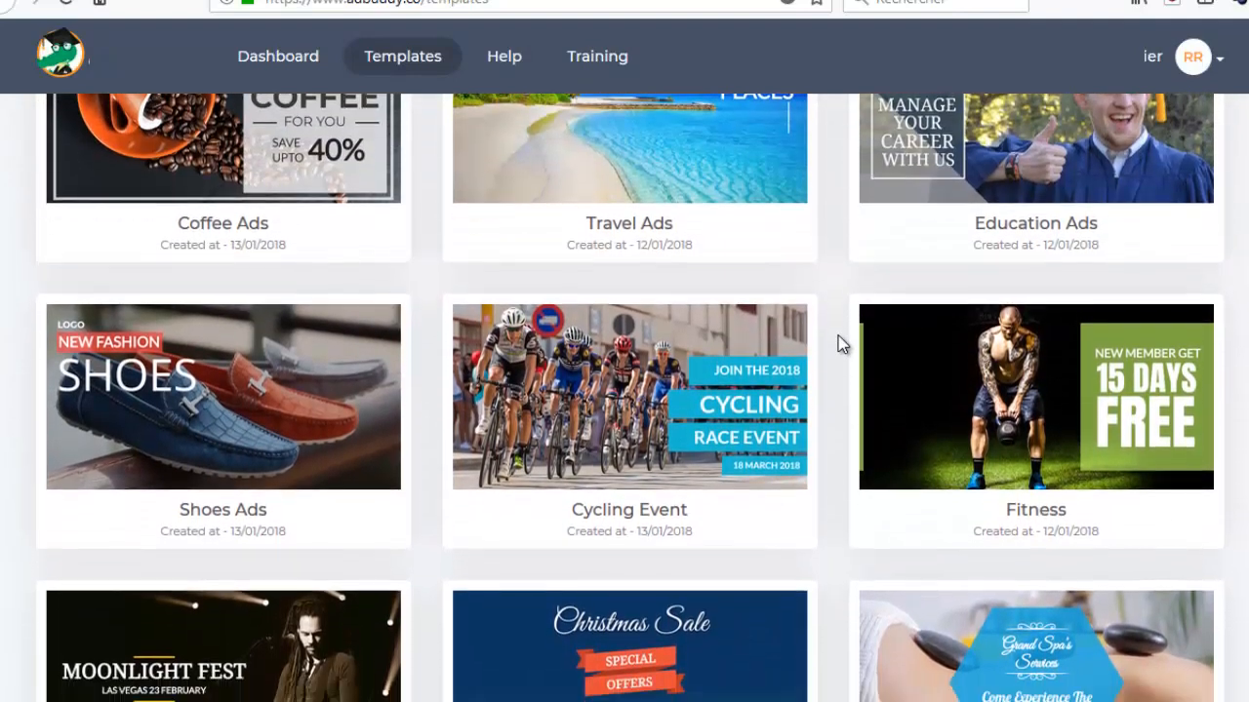
mouse_move(861, 332)
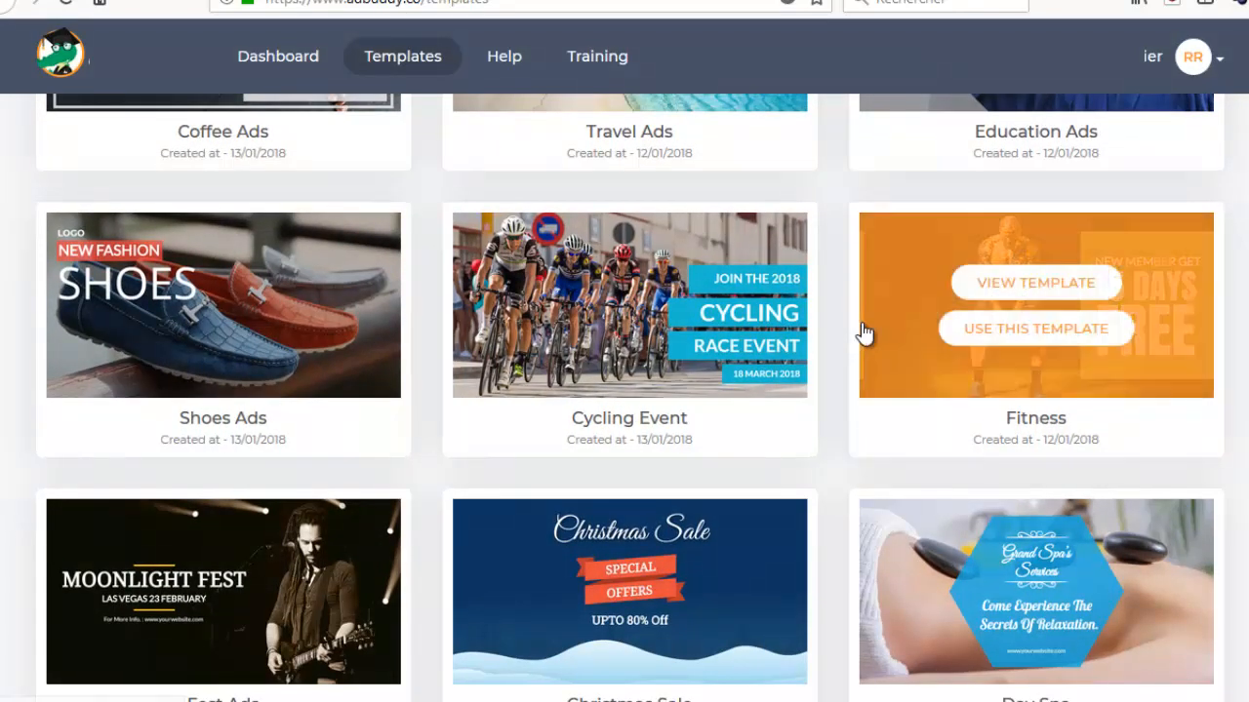
left_click(1073, 283)
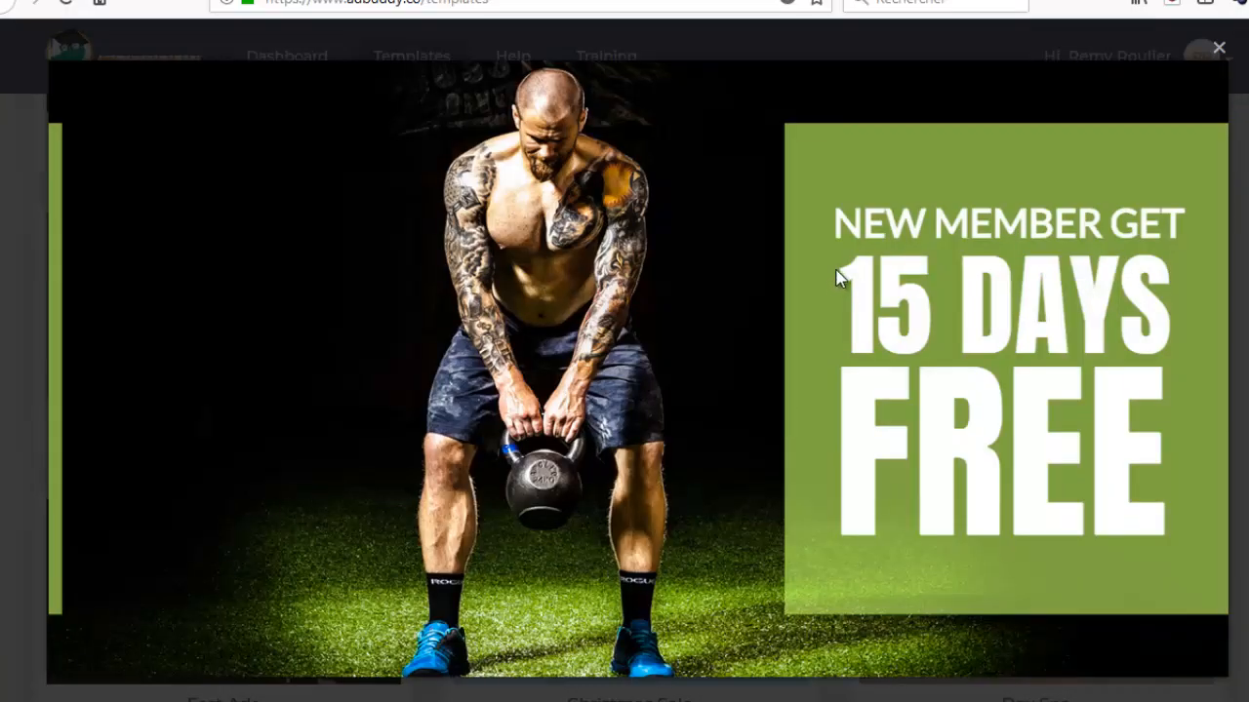
left_click(1219, 49)
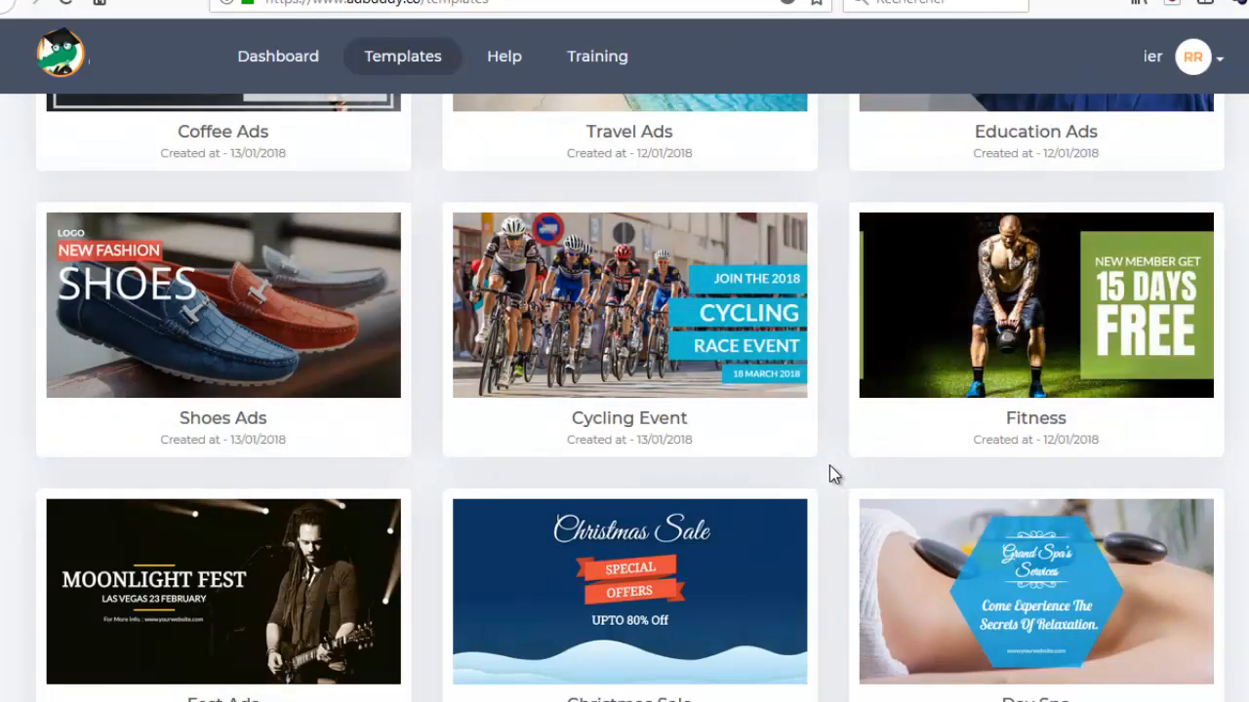
scroll(829, 465, "down", 2)
scroll(829, 465, "up", 1)
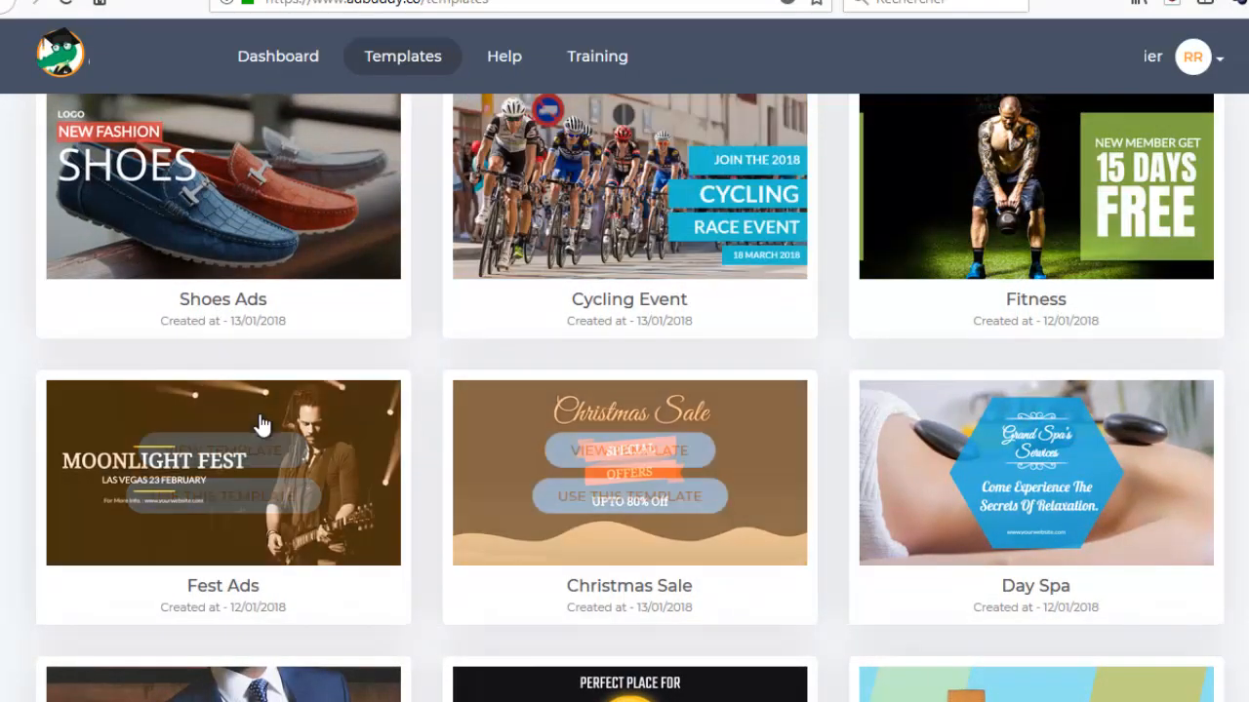
Examine the templates from Suit Ads and Digital Marketing through Make Money and Hotels Room Ads, and load the following batch.
scroll(854, 383, "down", 4)
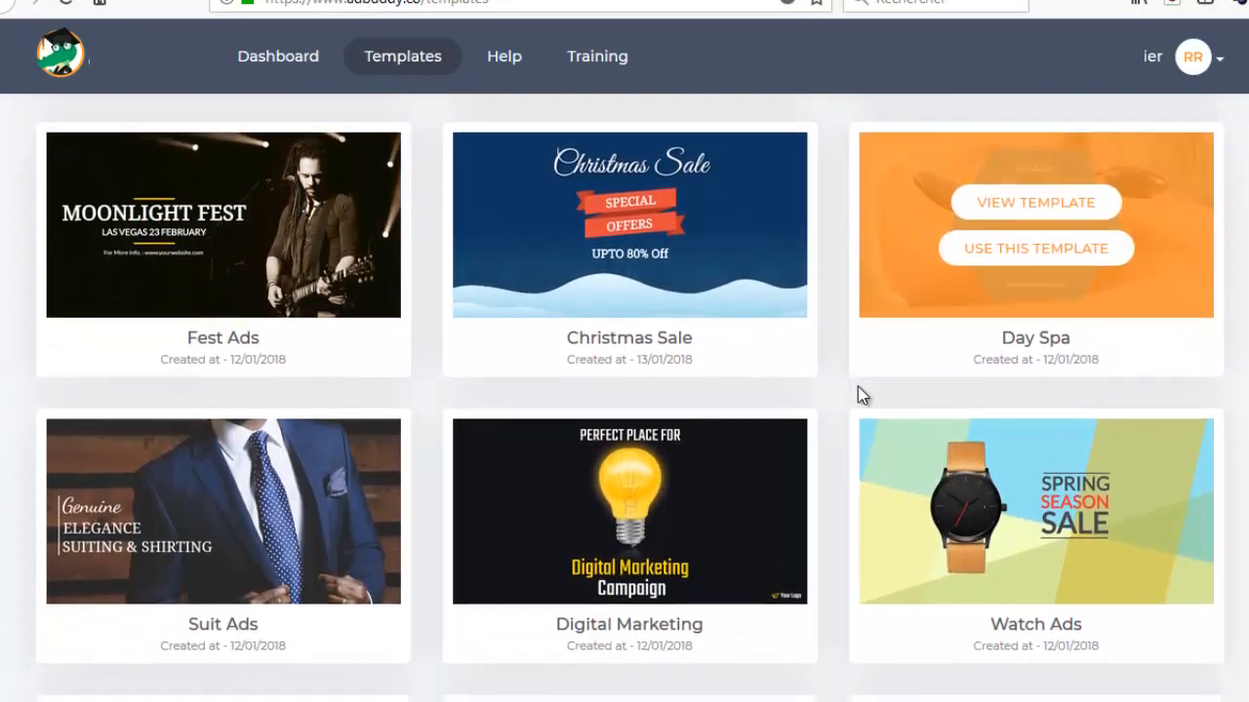
scroll(854, 389, "down", 5)
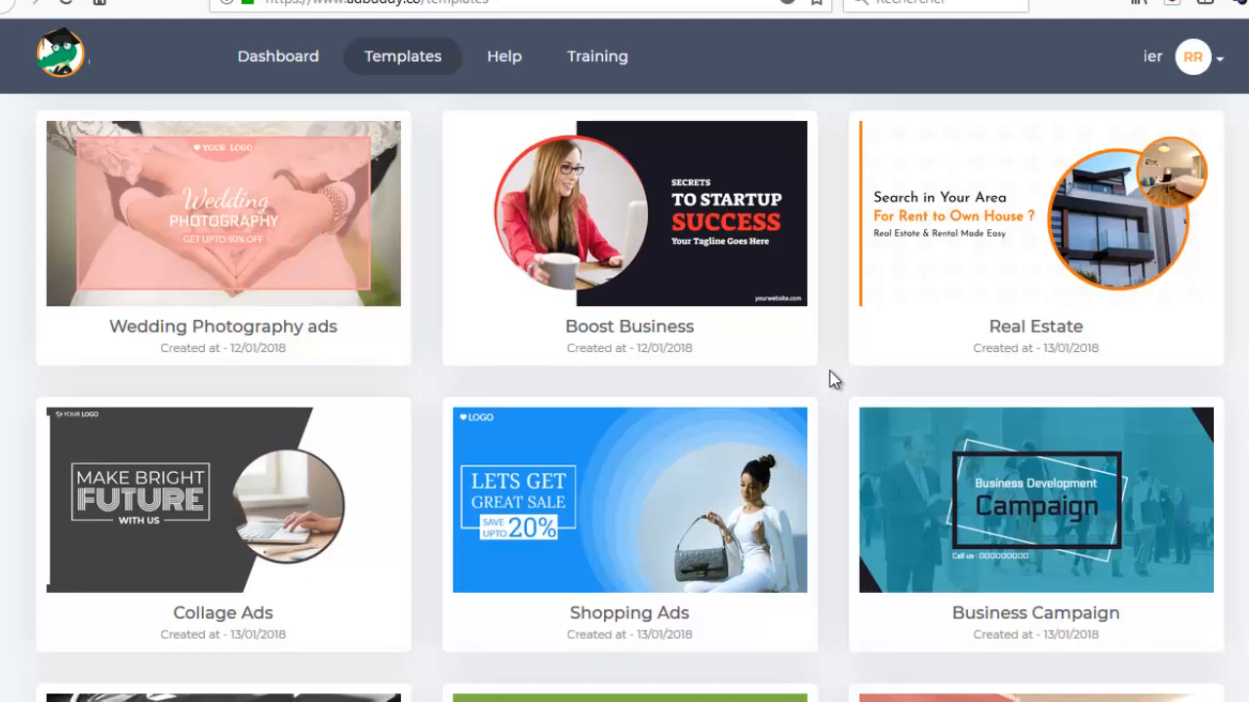
scroll(831, 377, "down", 4)
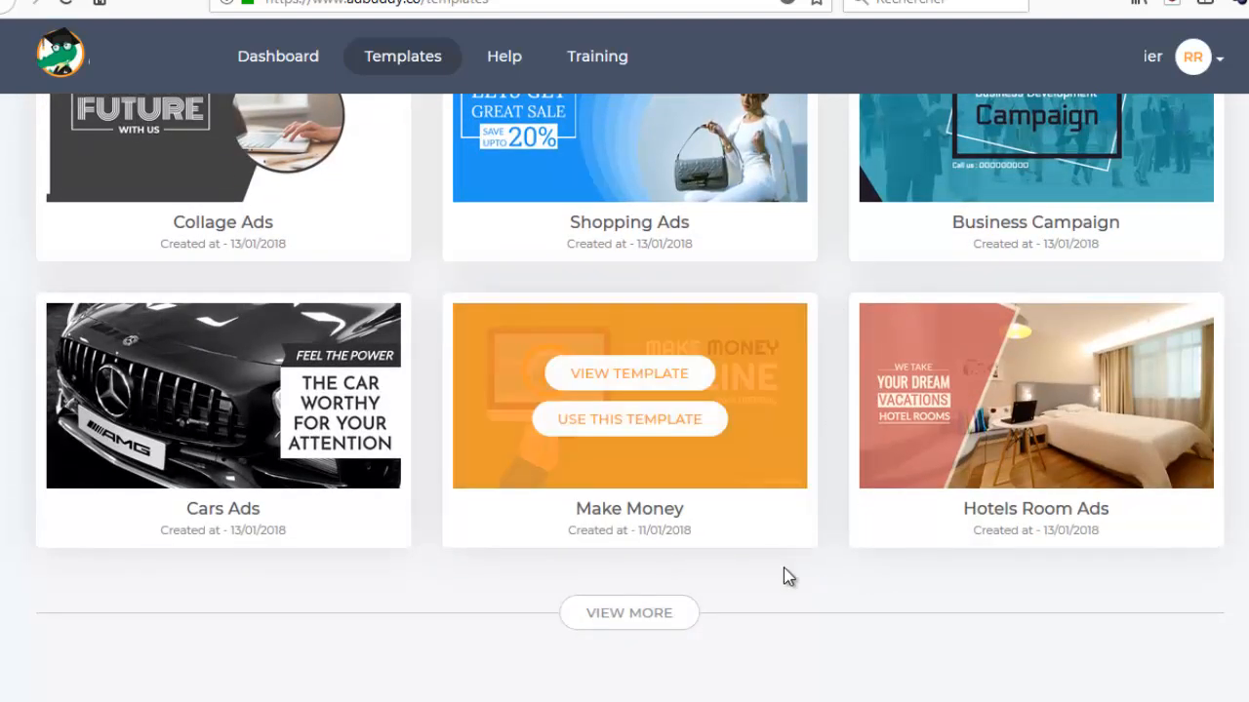
left_click(662, 614)
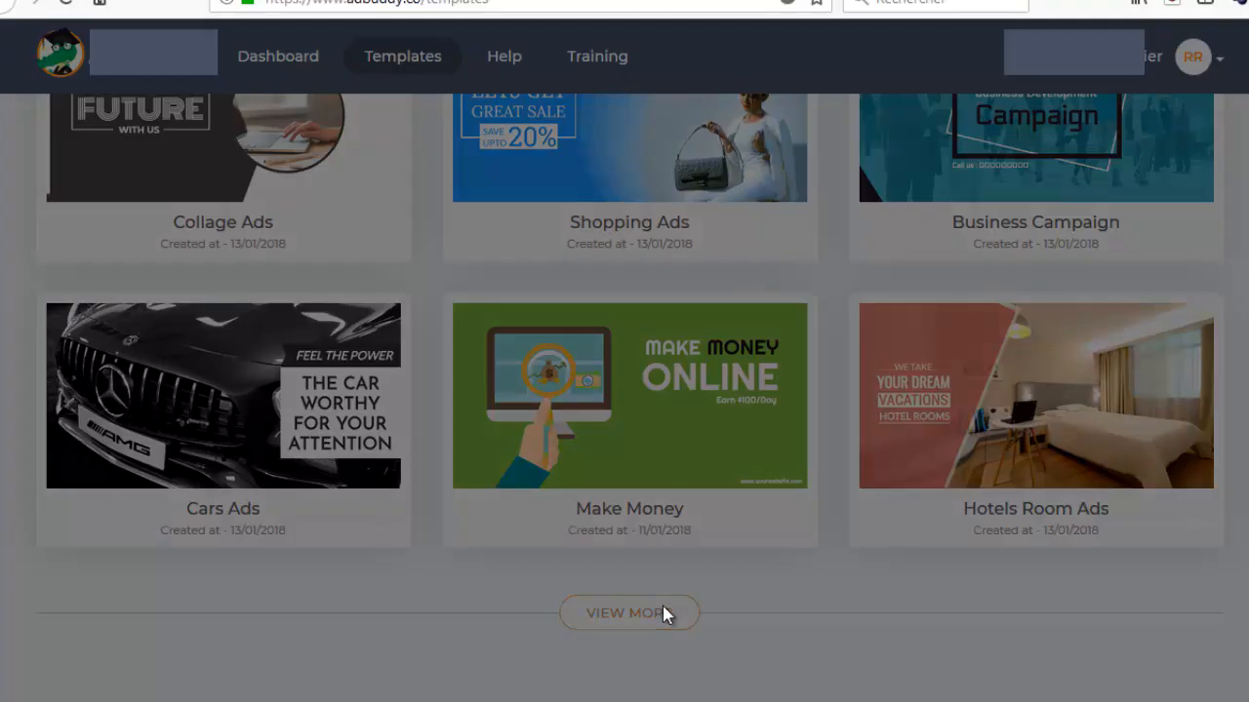
Review the templates from Fashion Collection and Interior Ads through Travel and Training, and load more templates.
scroll(843, 397, "down", 2)
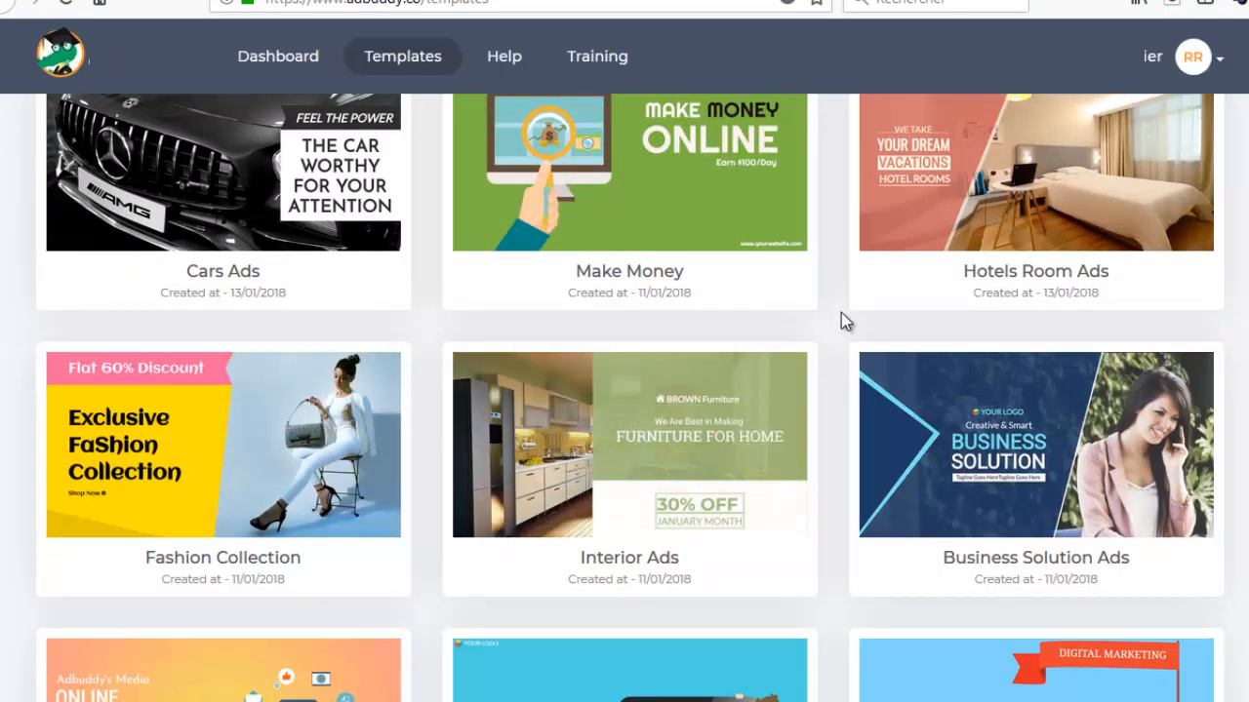
scroll(837, 333, "down", 3)
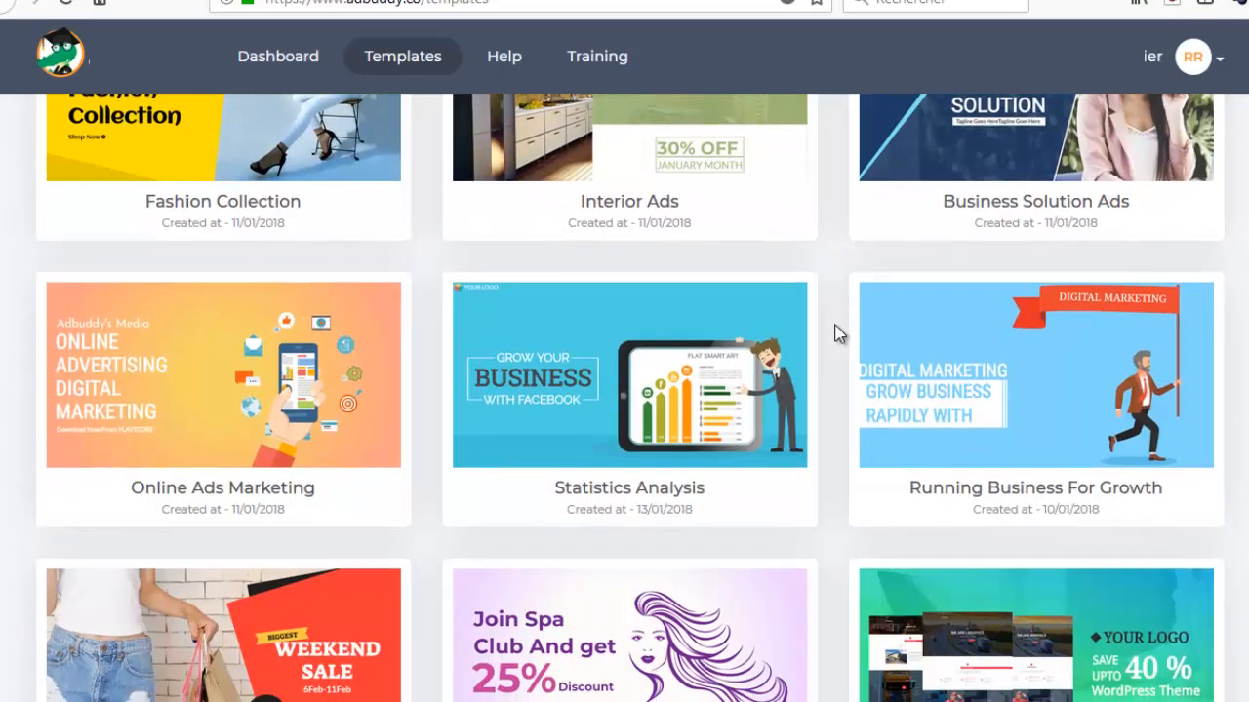
scroll(837, 334, "down", 2)
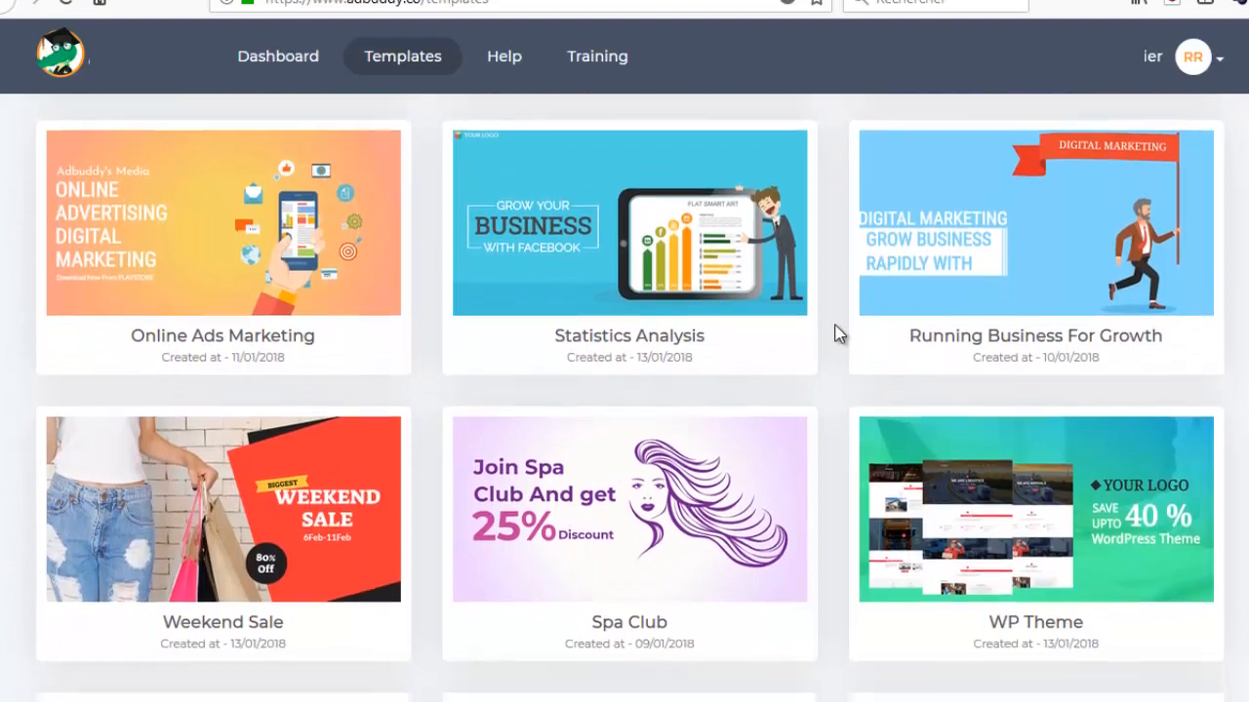
scroll(837, 334, "down", 3)
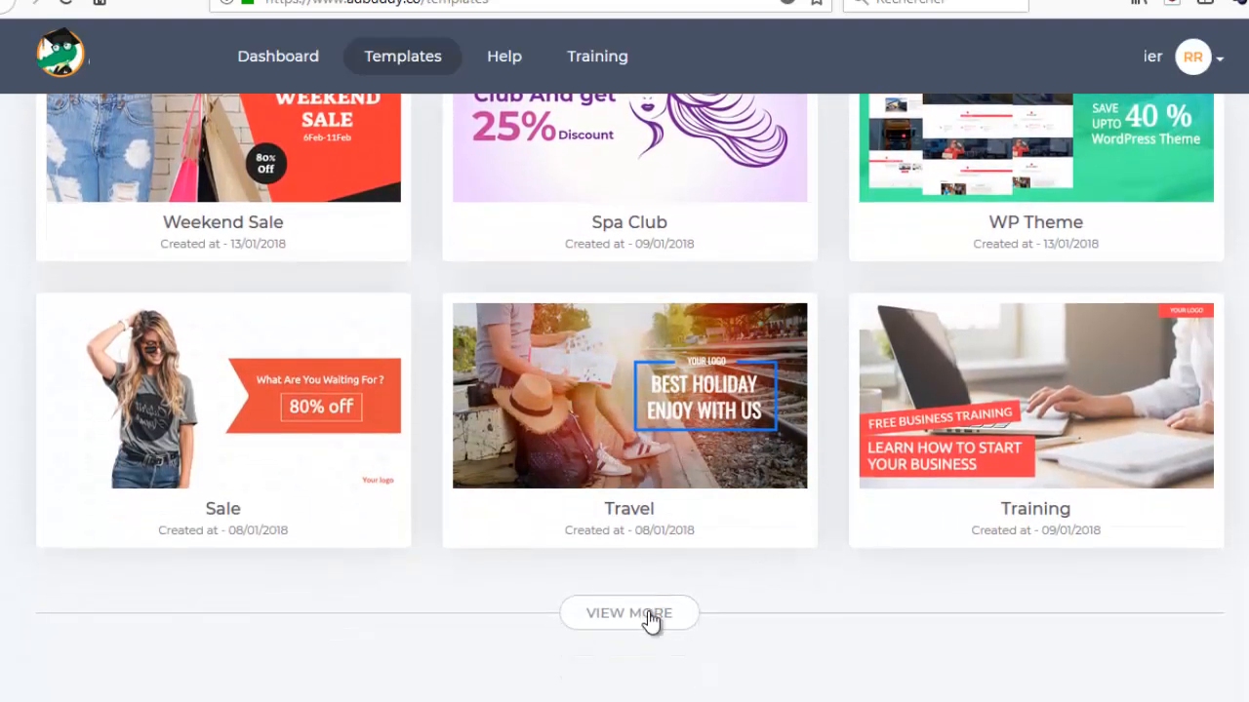
left_click(648, 613)
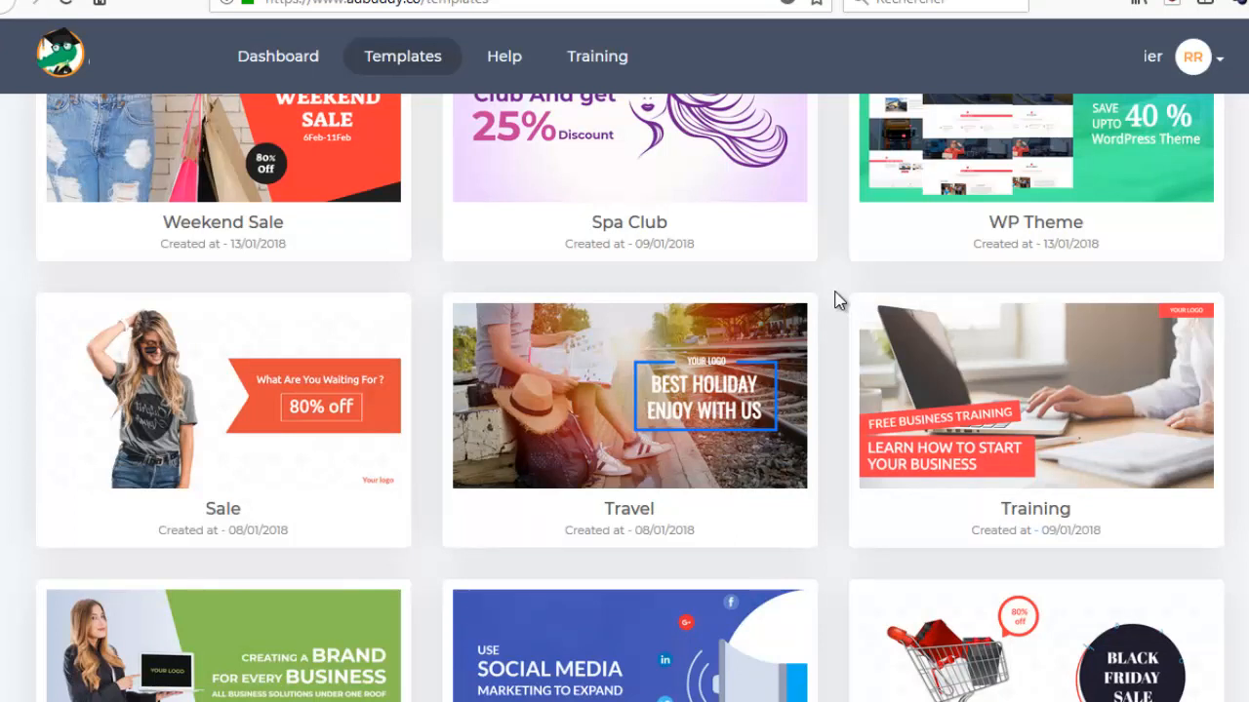
Look back over the loaded single-image templates up to the start of the library.
scroll(837, 300, "up", 2)
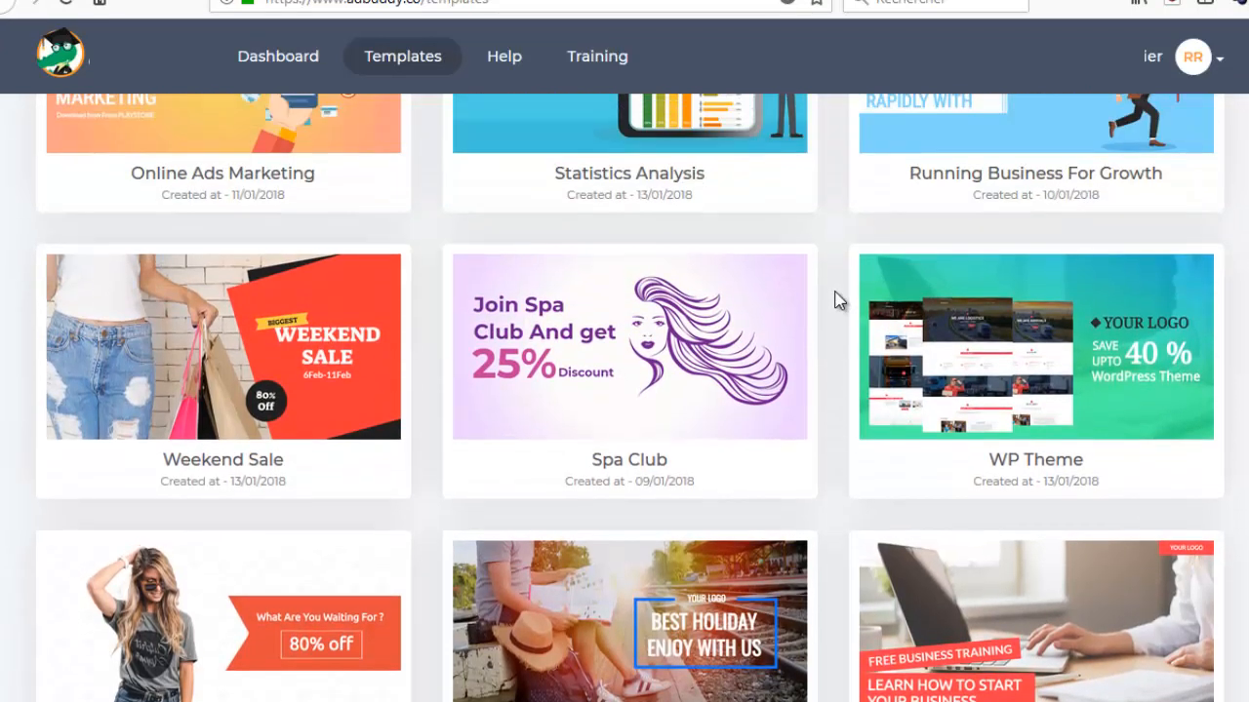
scroll(837, 301, "up", 2)
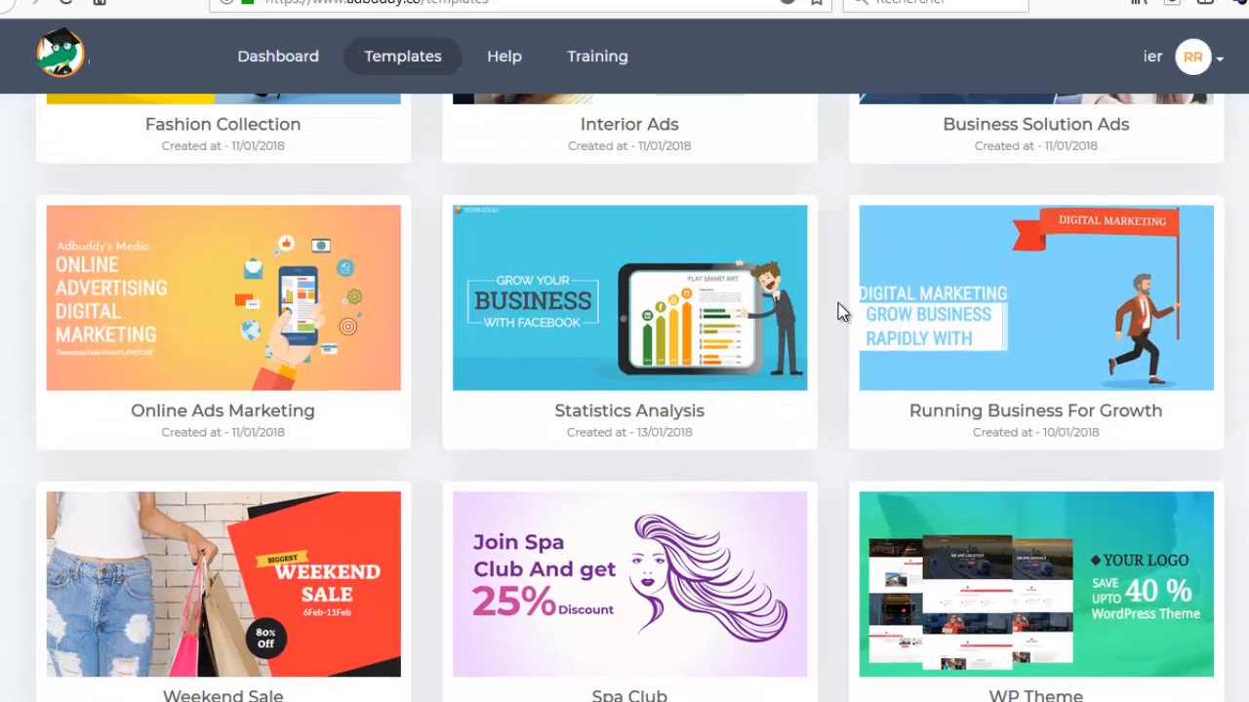
scroll(838, 303, "up", 4)
scroll(838, 304, "up", 15)
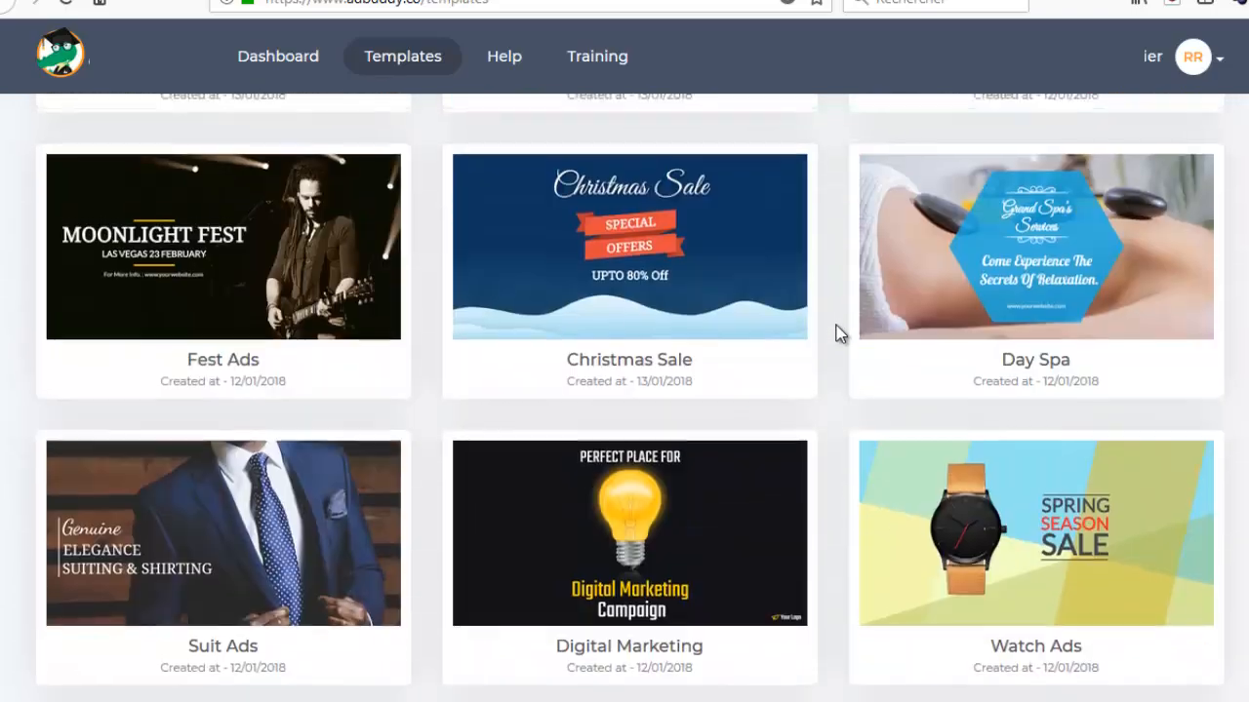
scroll(837, 335, "up", 18)
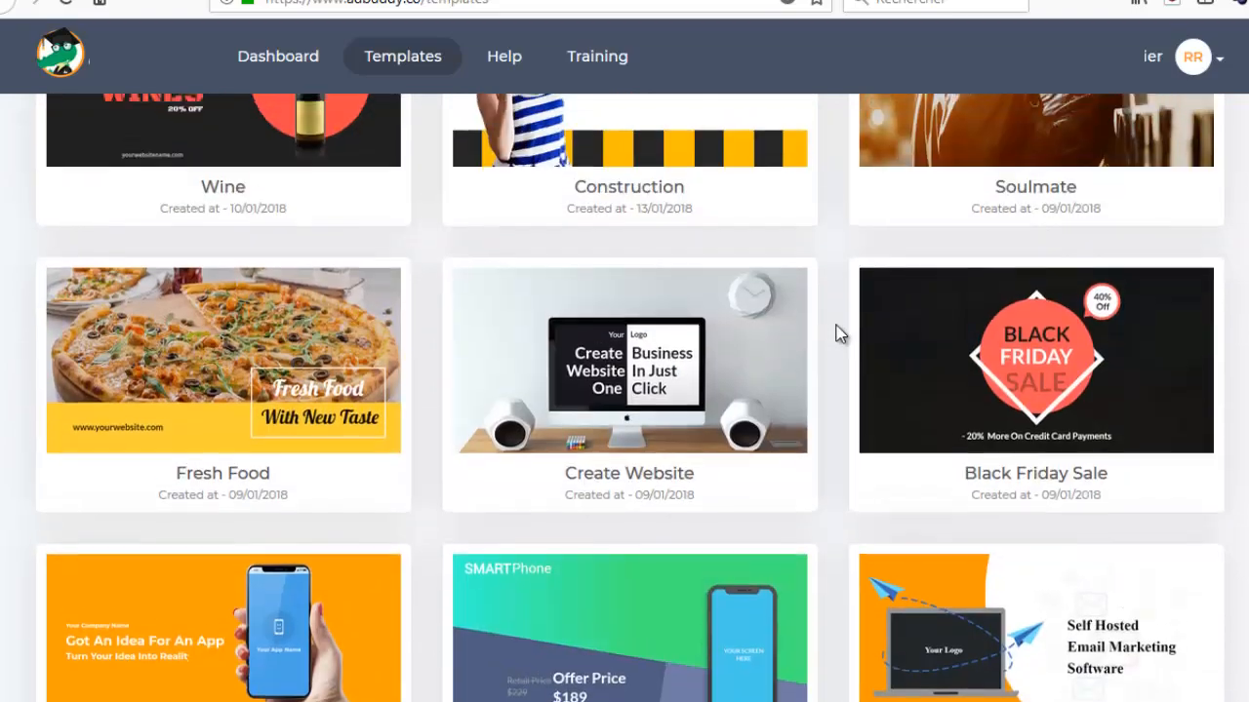
scroll(798, 344, "up", 10)
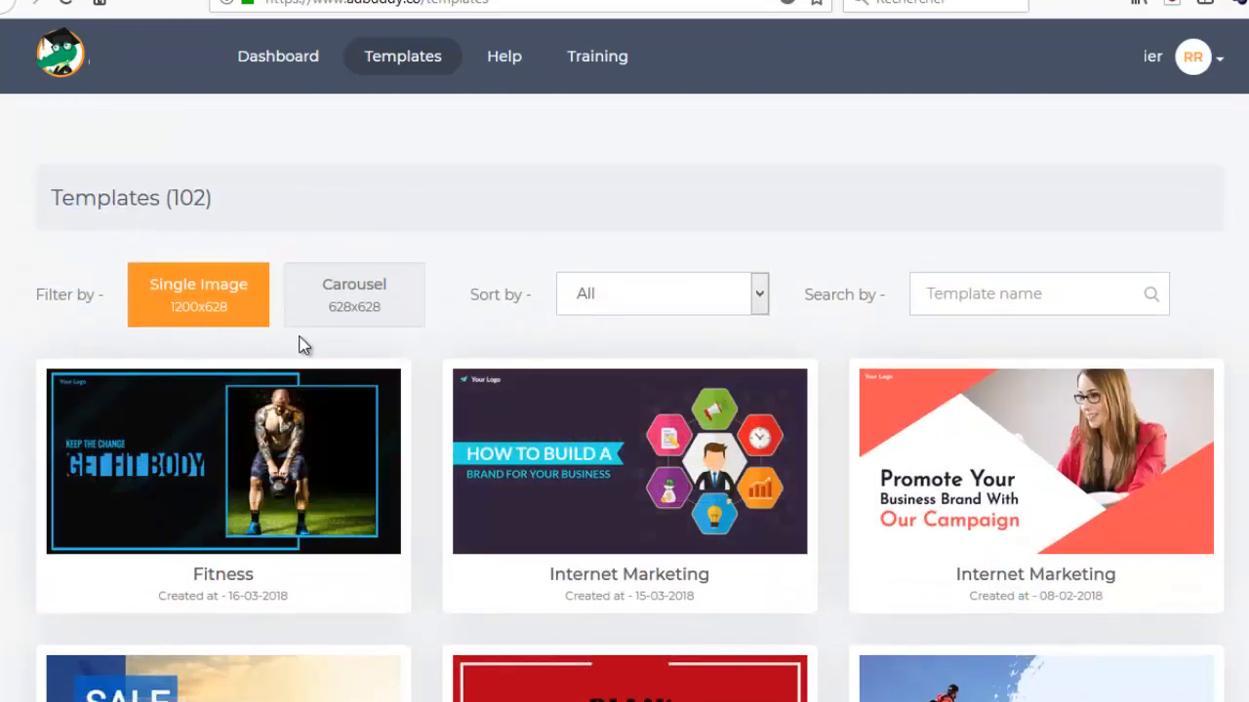
Create an ad from the Glasses template in a new campaign demo152, with template name dpijzi, and dismiss both assistant messages.
scroll(541, 456, "down", 10)
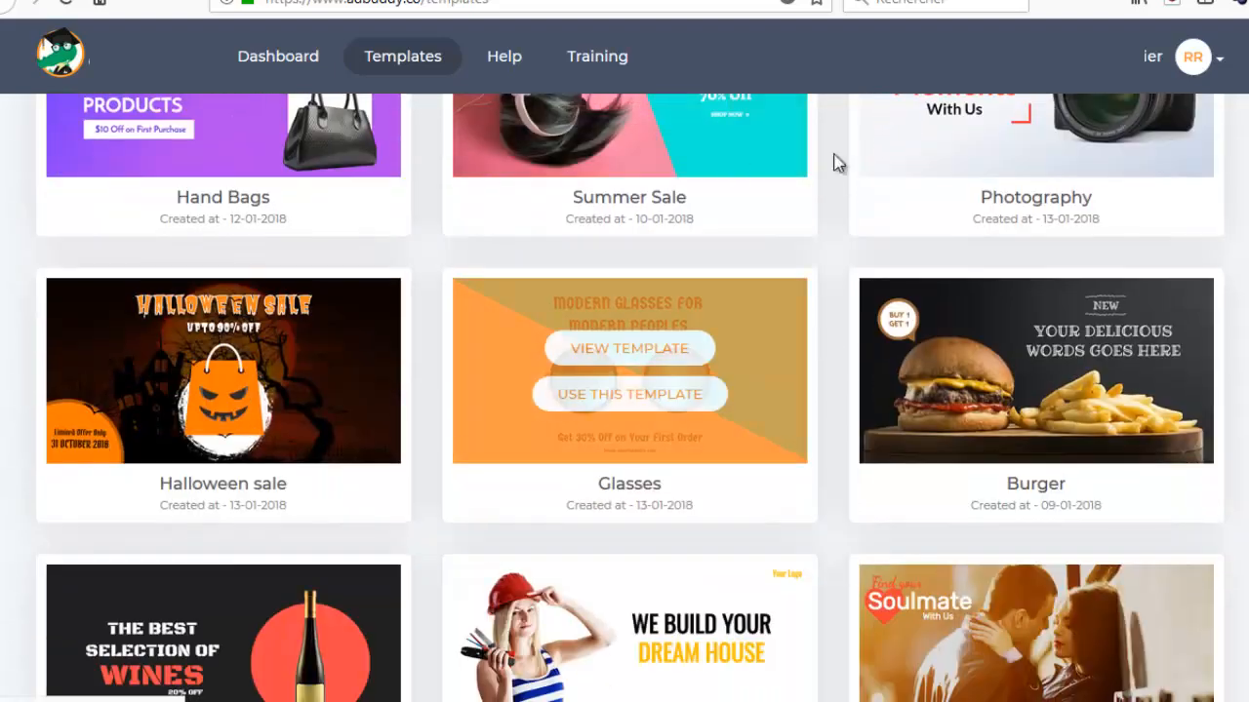
mouse_move(572, 399)
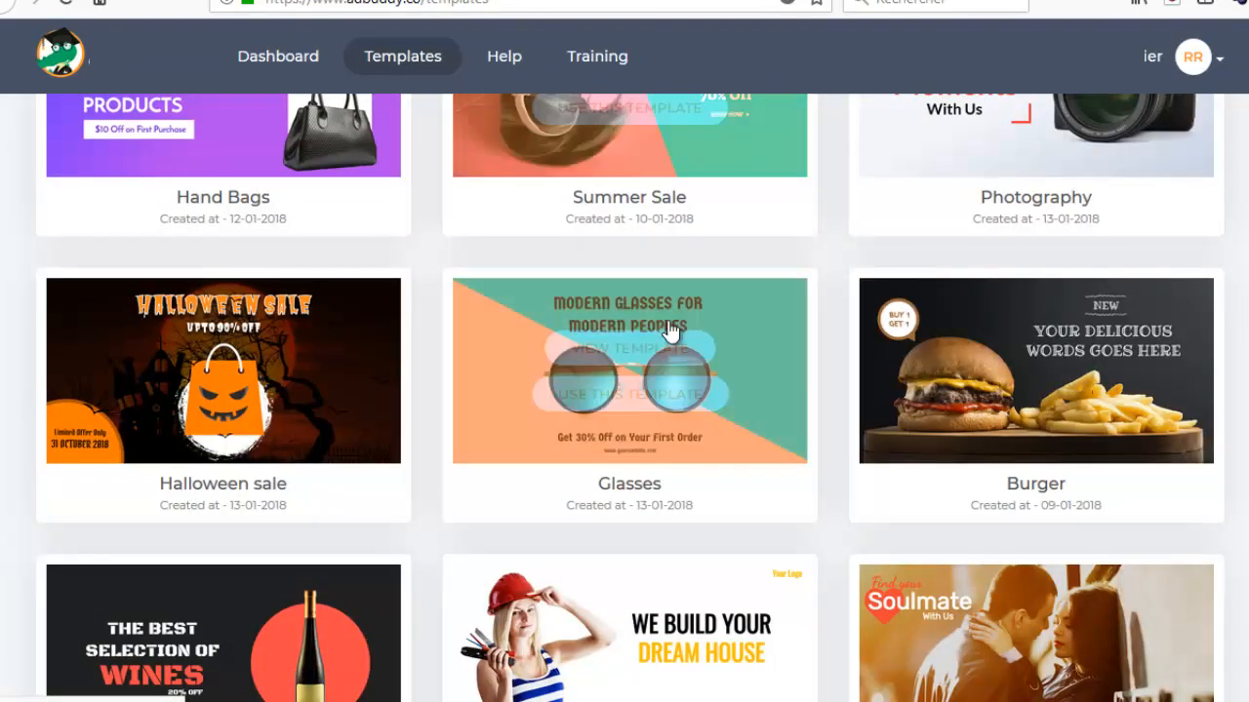
left_click(621, 390)
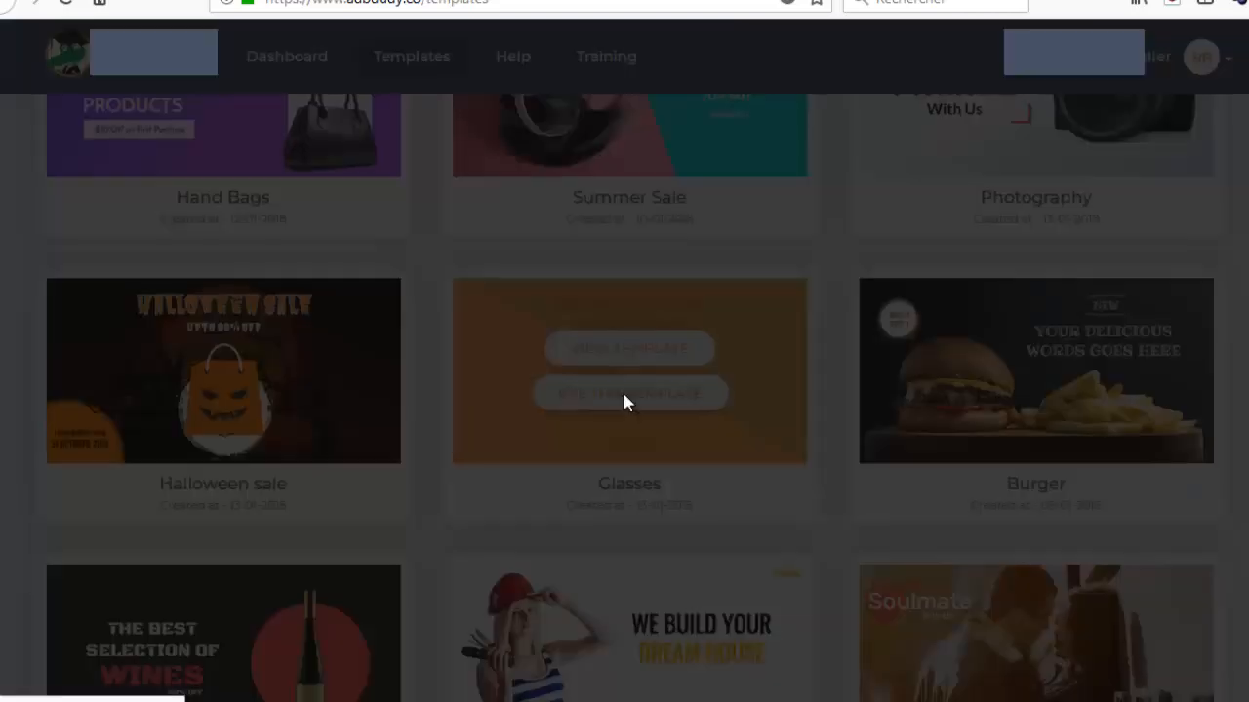
left_click(352, 366)
type("dpijzi")
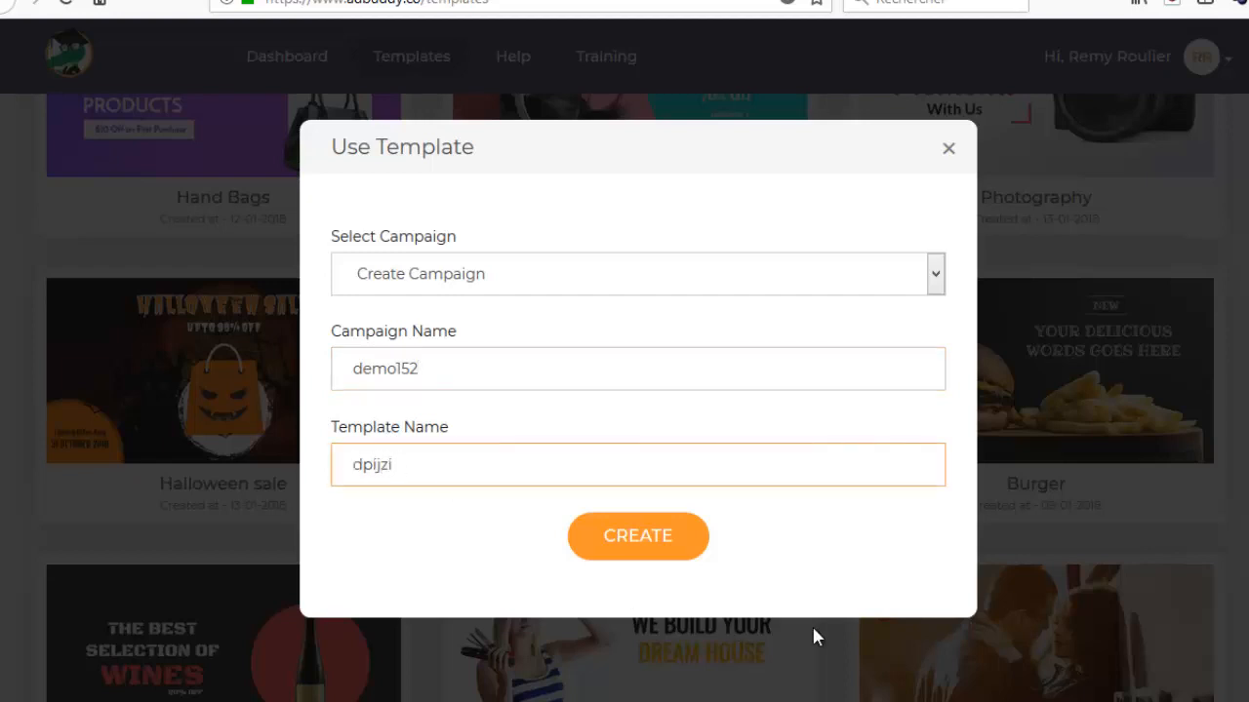
left_click(635, 547)
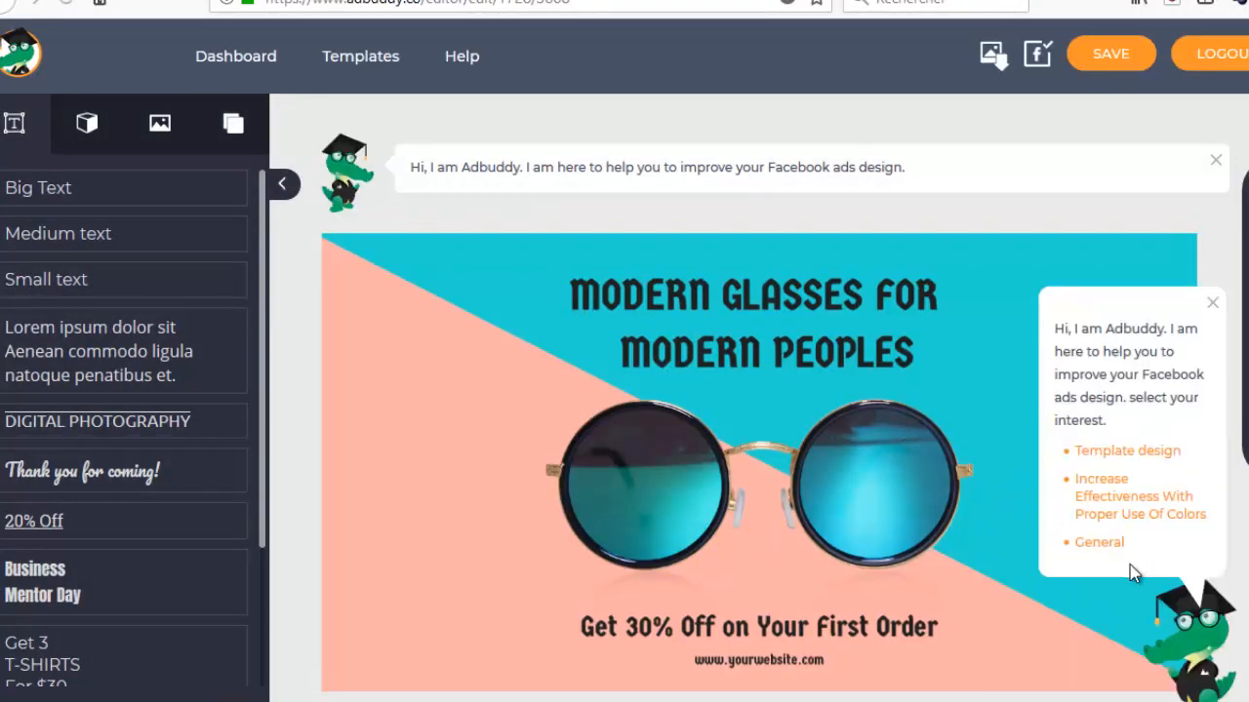
left_click(1212, 303)
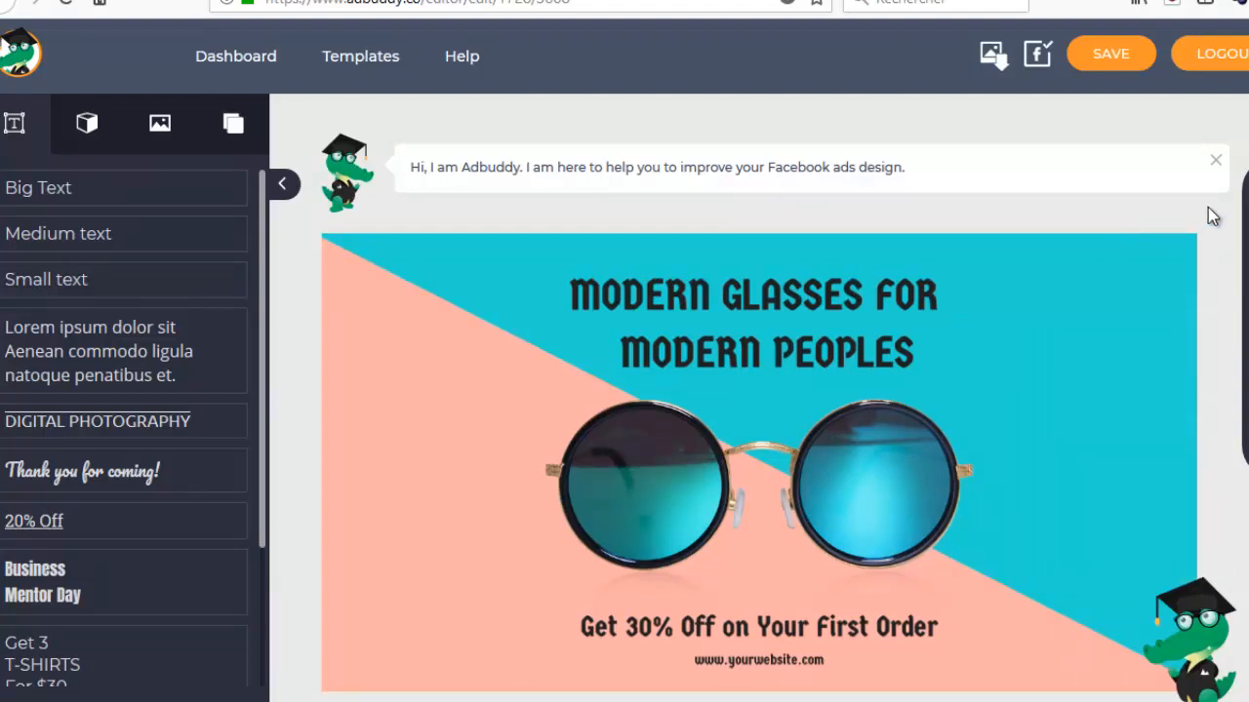
left_click(1216, 162)
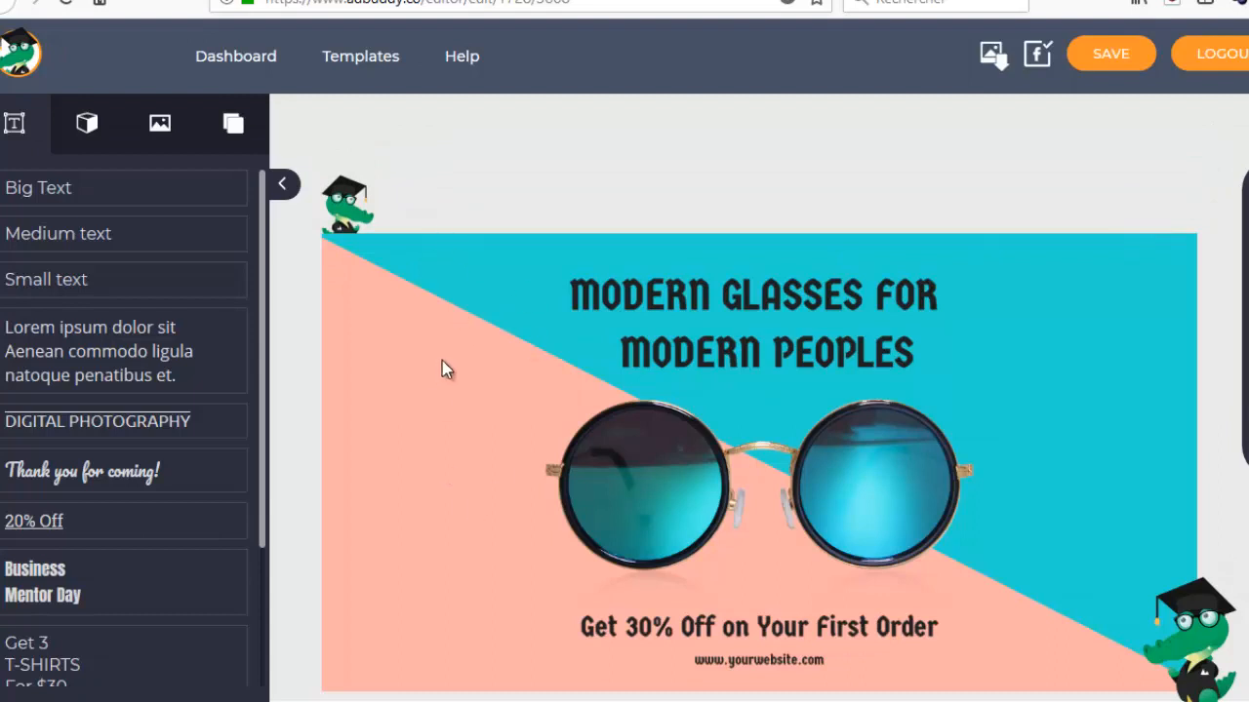
Try the dark watch photo as the ad's background image.
left_click(653, 442)
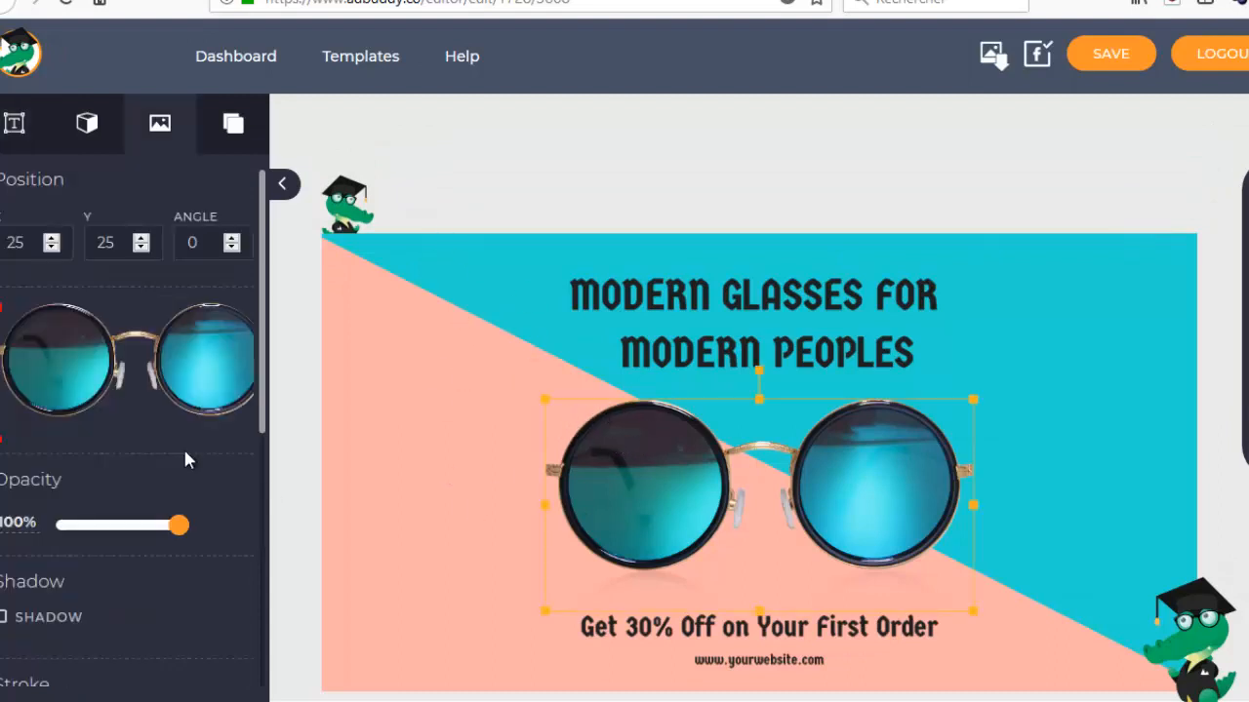
left_click(233, 123)
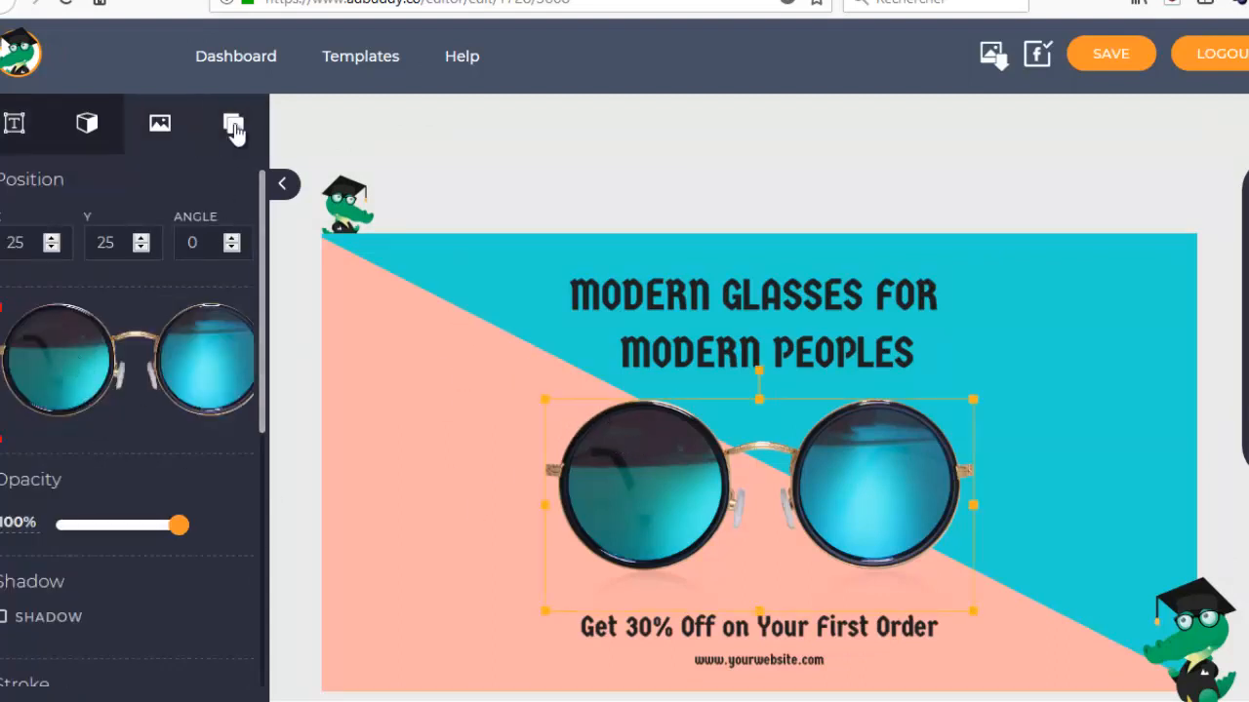
left_click(224, 177)
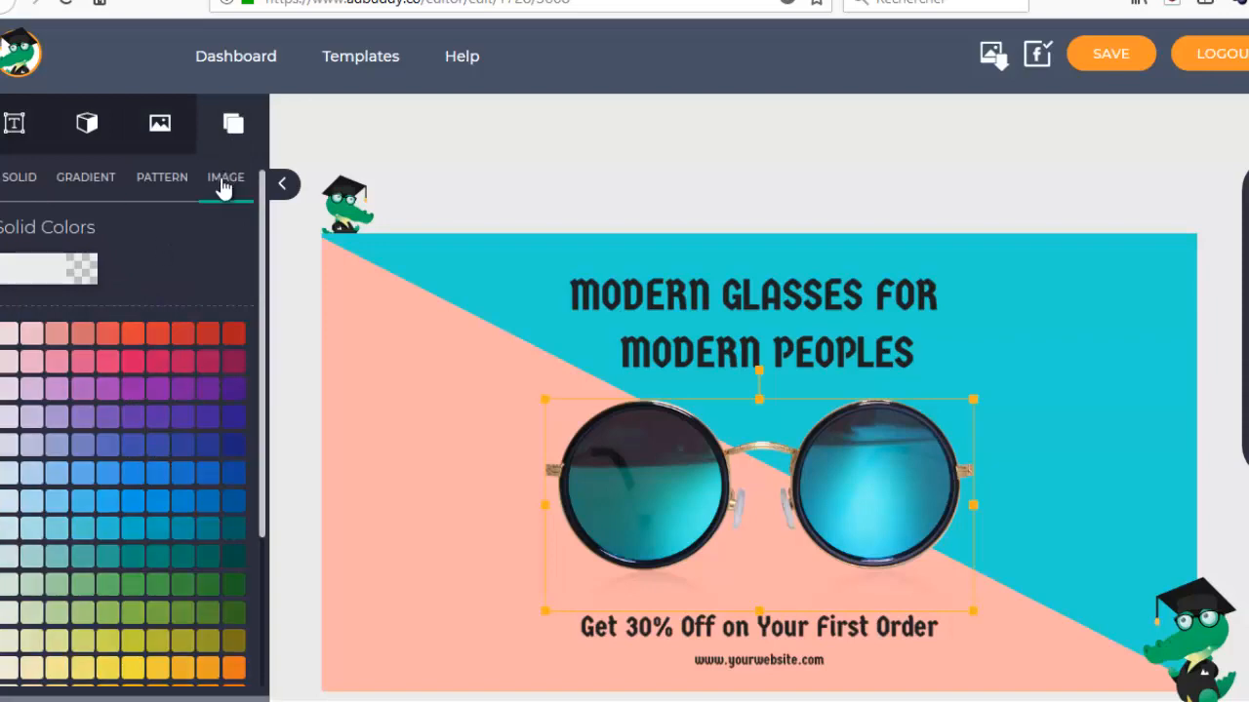
left_click(127, 418)
scroll(159, 543, "down", 15)
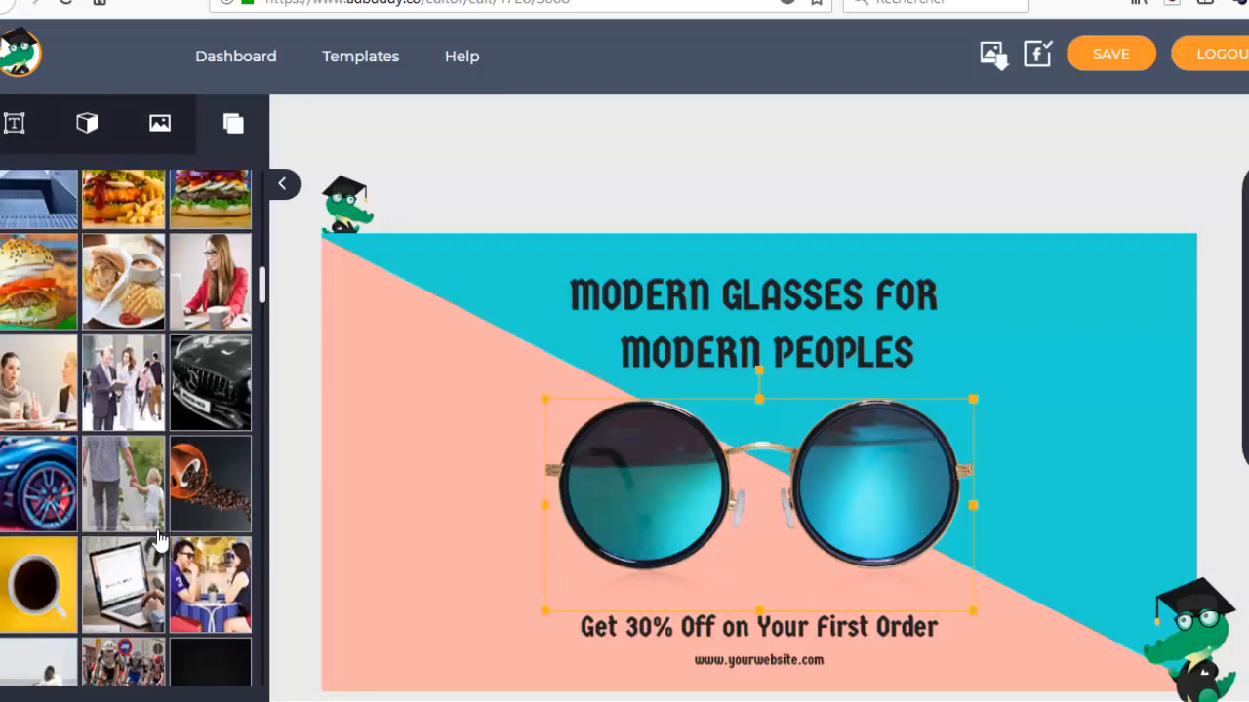
left_click(208, 327)
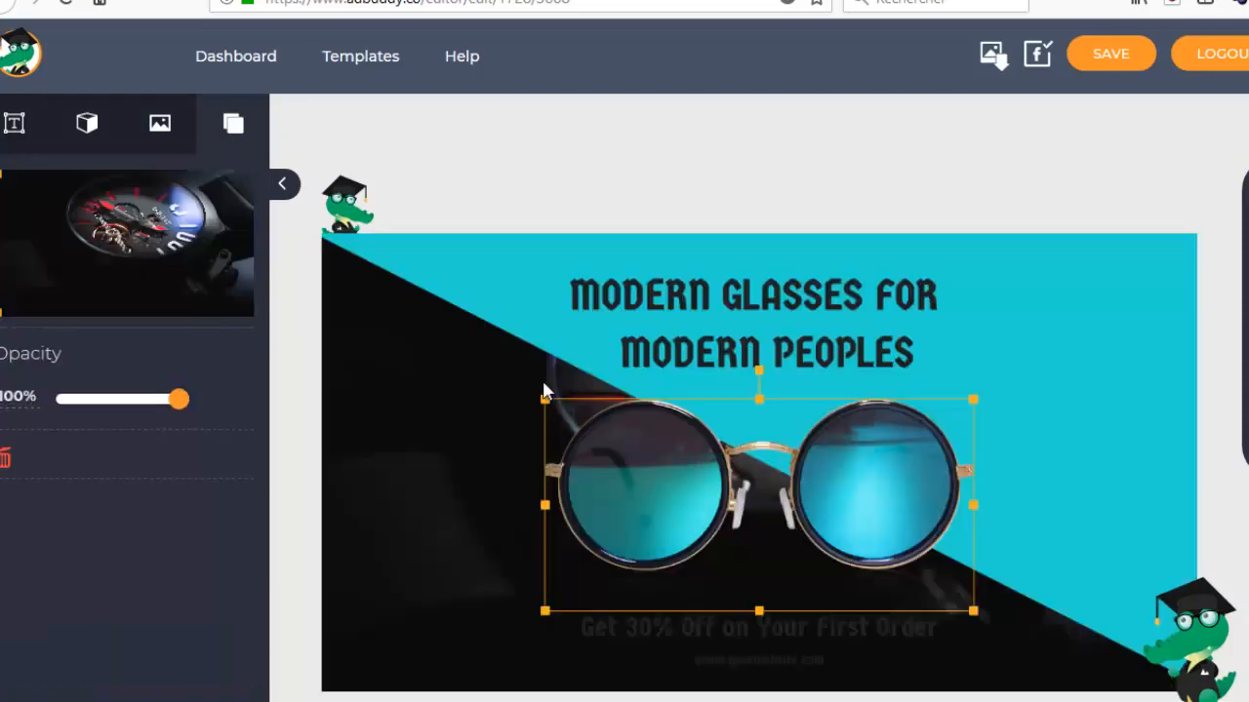
left_click(416, 481)
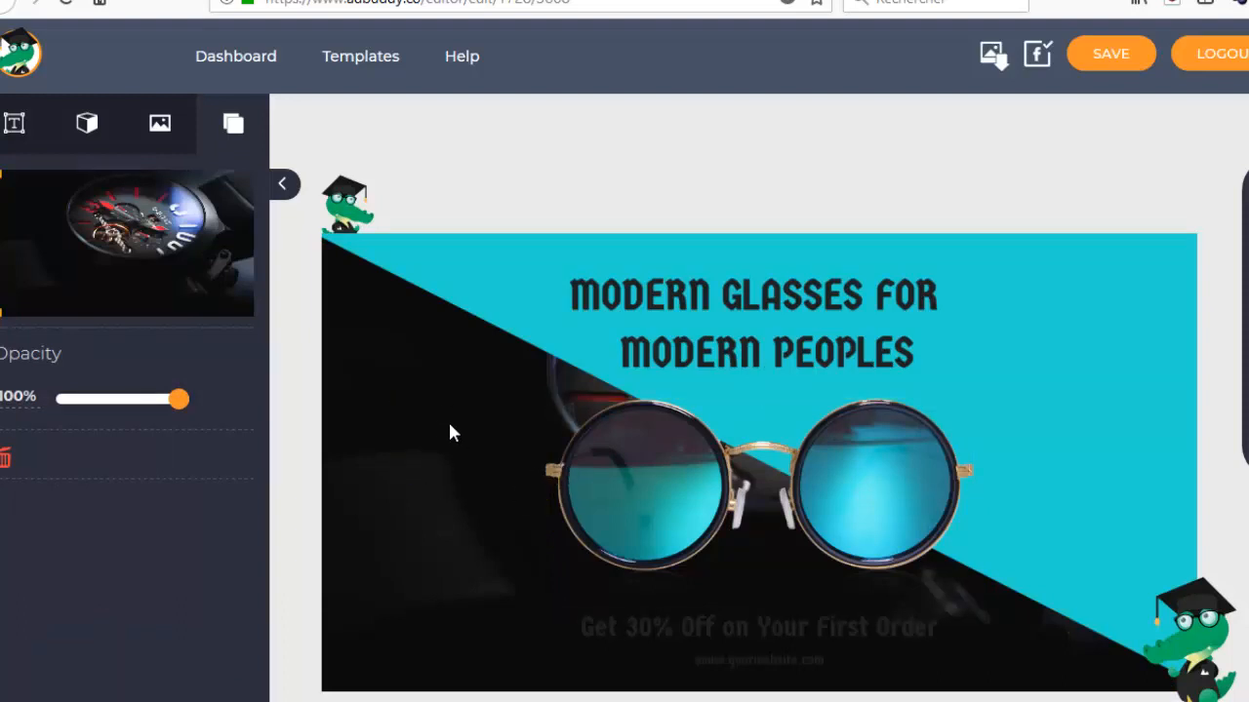
Shift the turquoise diagonal shape slightly and delete the watch photo from the ad's background.
left_click_drag(1089, 390, 993, 355)
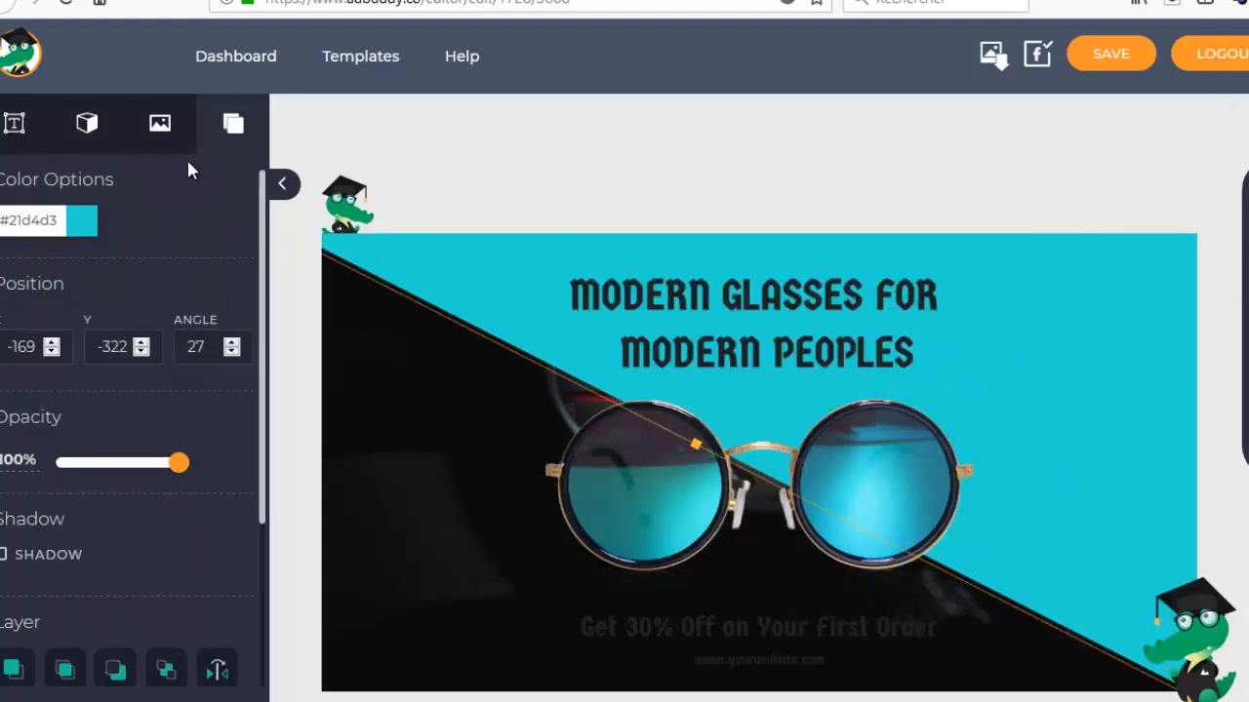
left_click(339, 344)
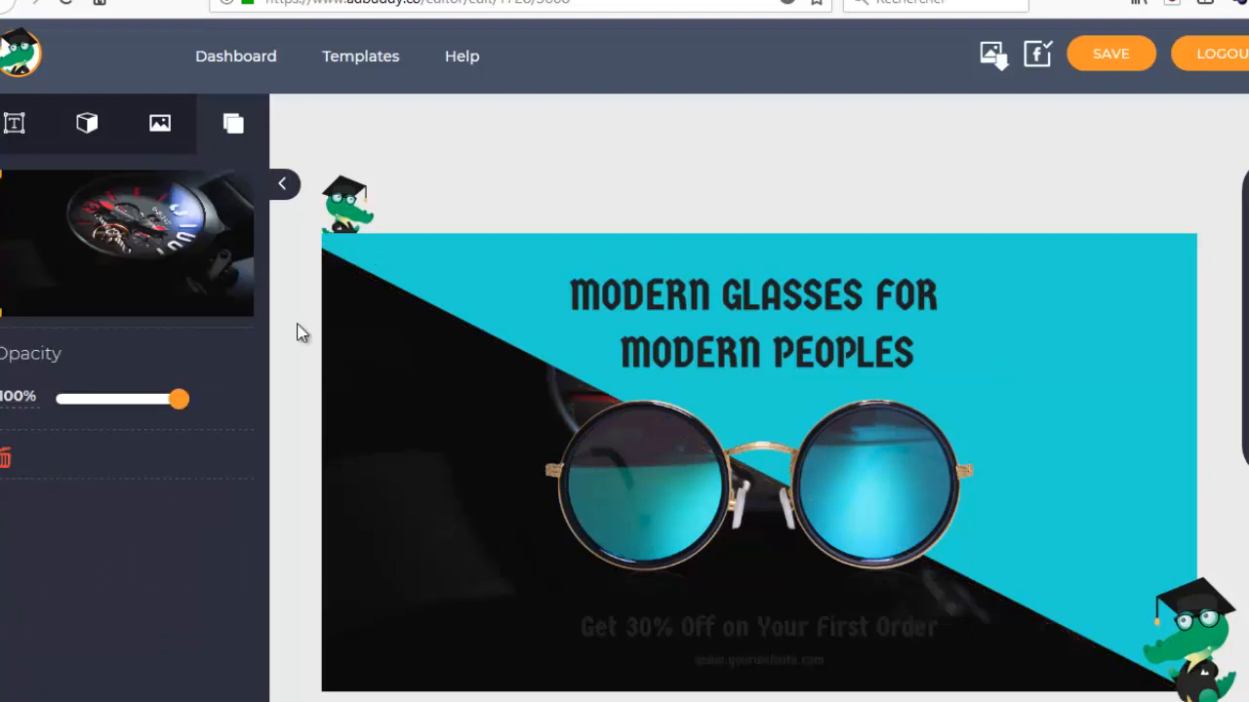
left_click(6, 462)
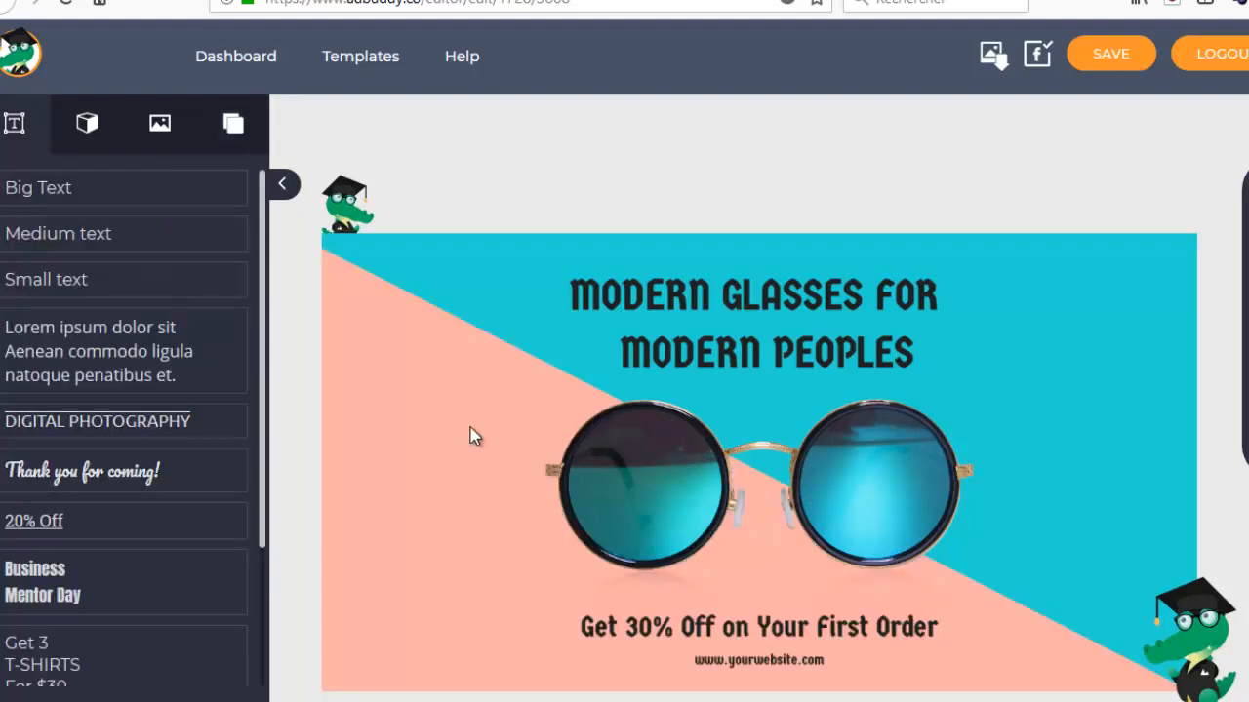
Replace the headline above the sunglasses with "LUNETTES MODERNES POUR GENS MODERNES".
left_click(874, 321)
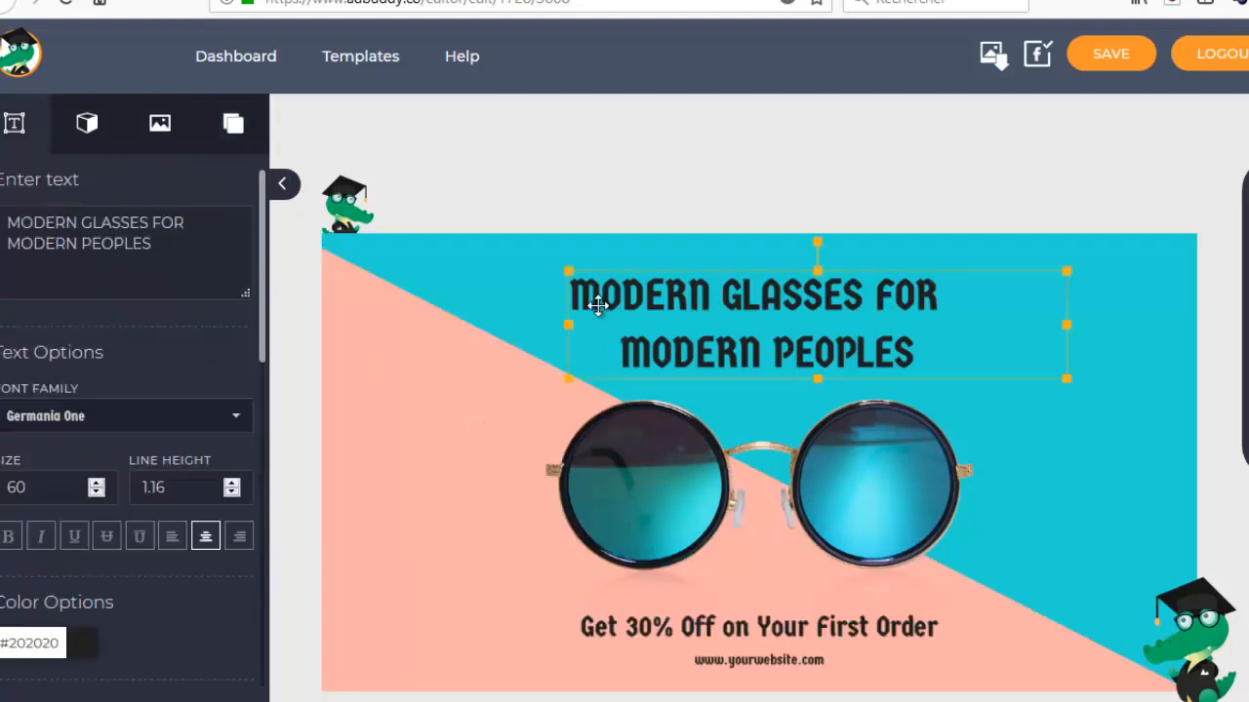
left_click_drag(159, 256, 8, 224)
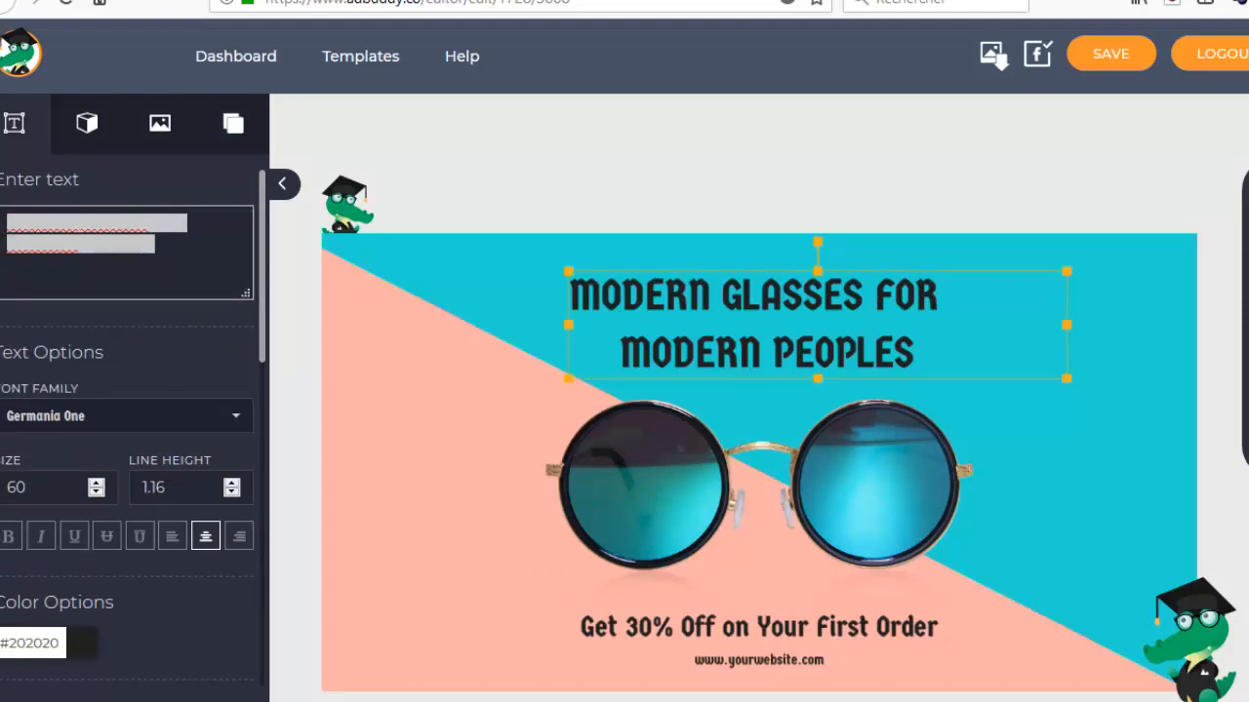
type("LUNETTES MODERNES ")
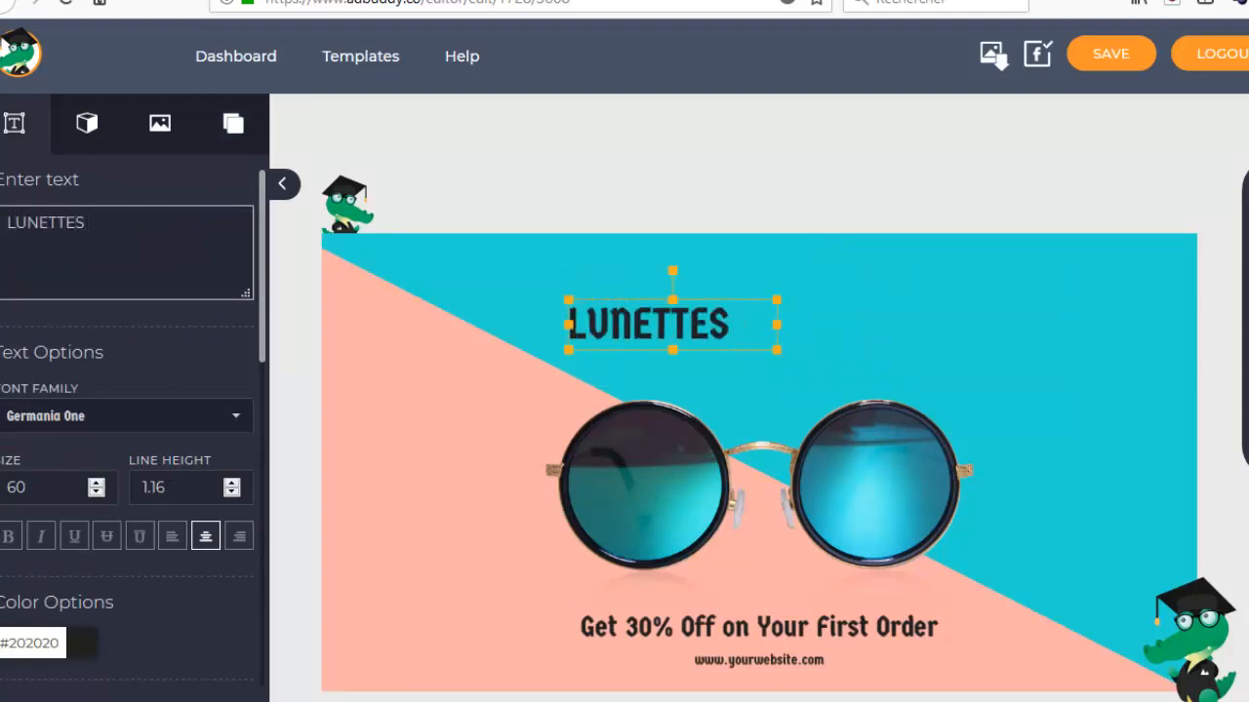
type("POUR")
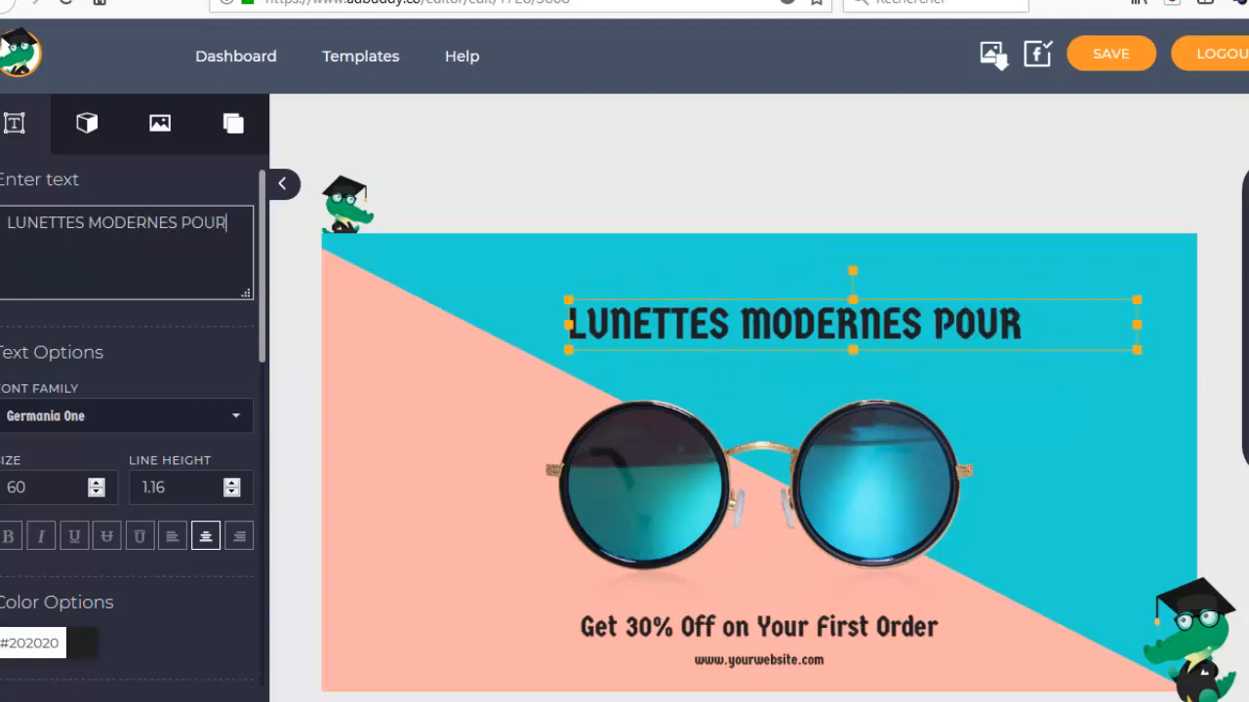
type(" GENS MODERNES")
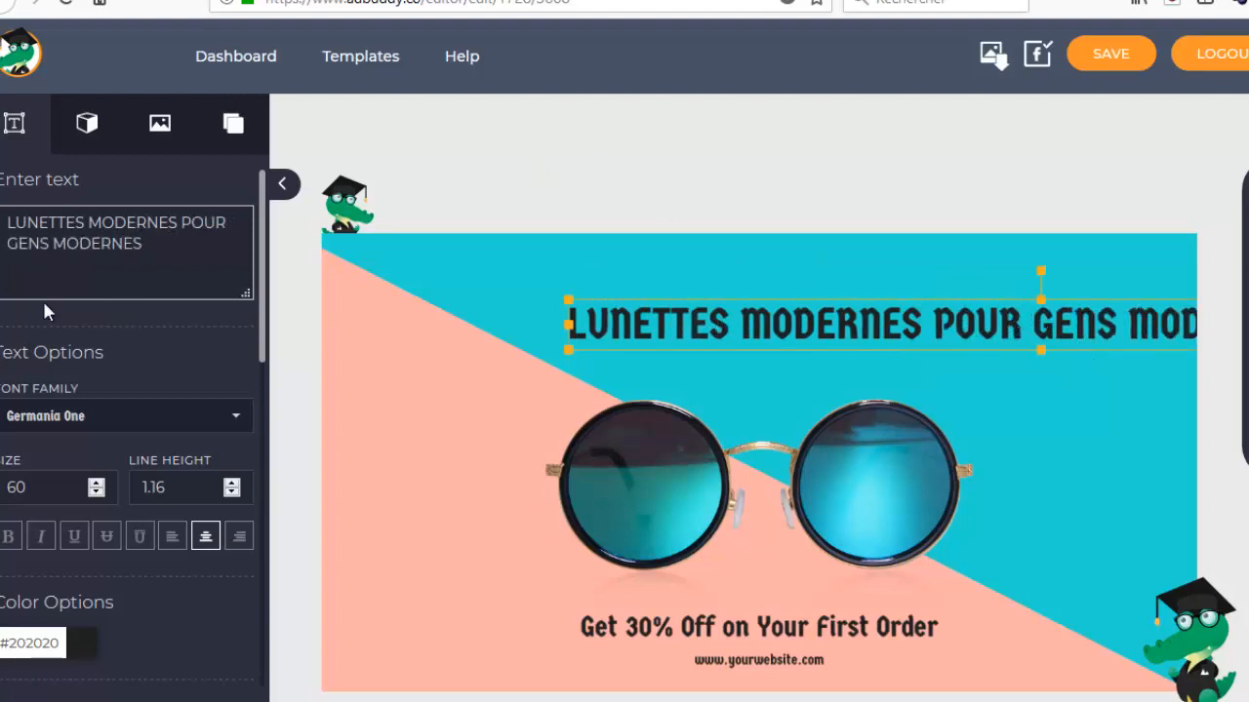
Break the headline into two lines after "POUR", then move it closer to the ad's centre and scale it down slightly.
left_click(227, 225)
key("Return")
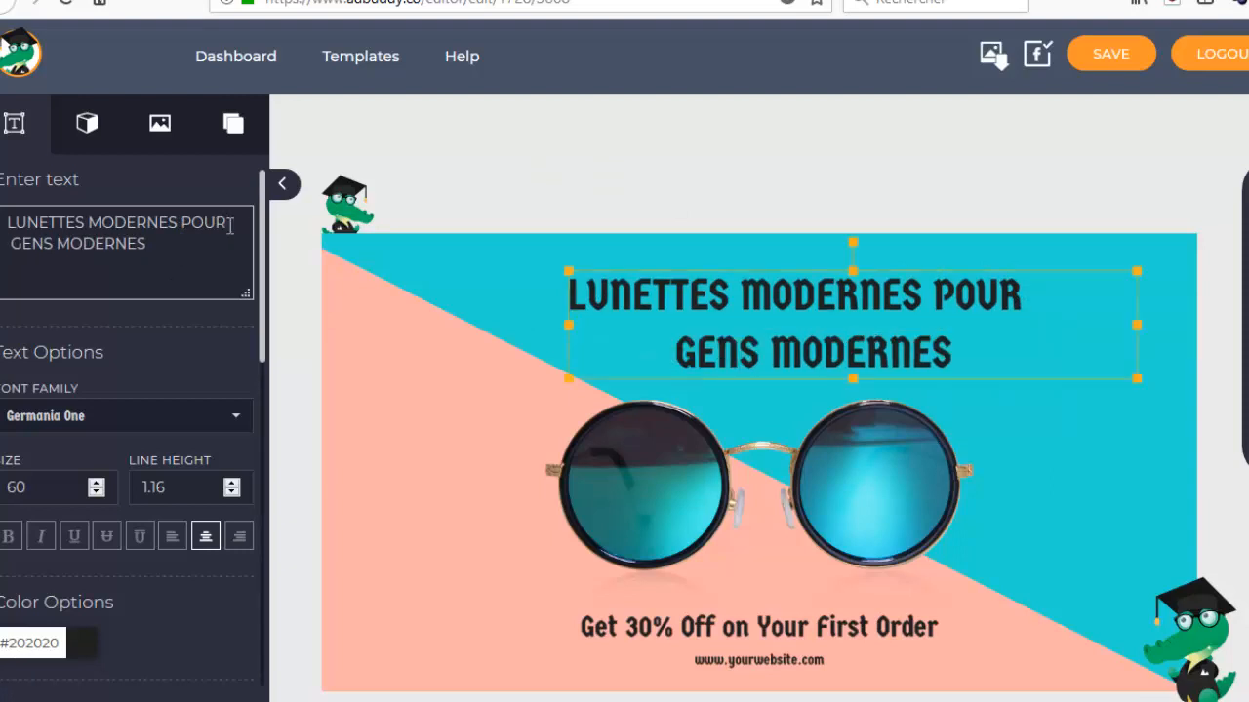
left_click_drag(758, 290, 697, 312)
left_click_drag(1073, 394, 1026, 388)
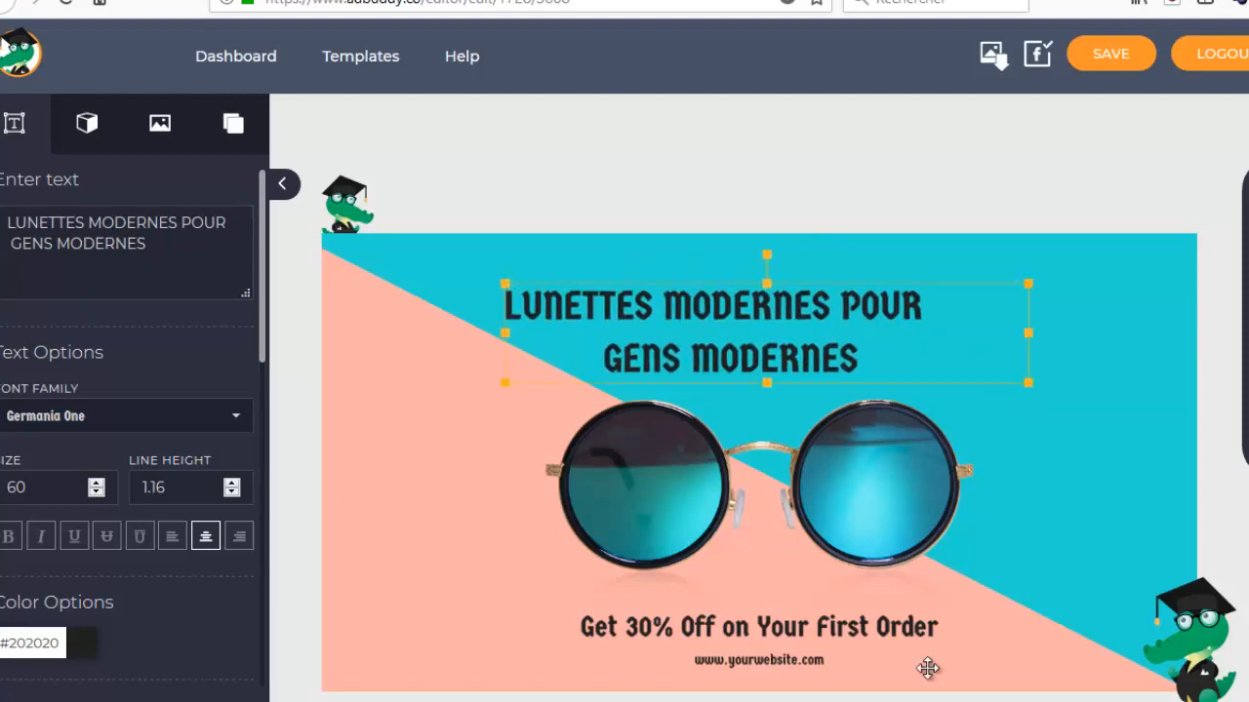
Replace the discount line below the sunglasses with "30% de réduction immédiate".
left_click(839, 628)
left_click_drag(247, 226, 15, 220)
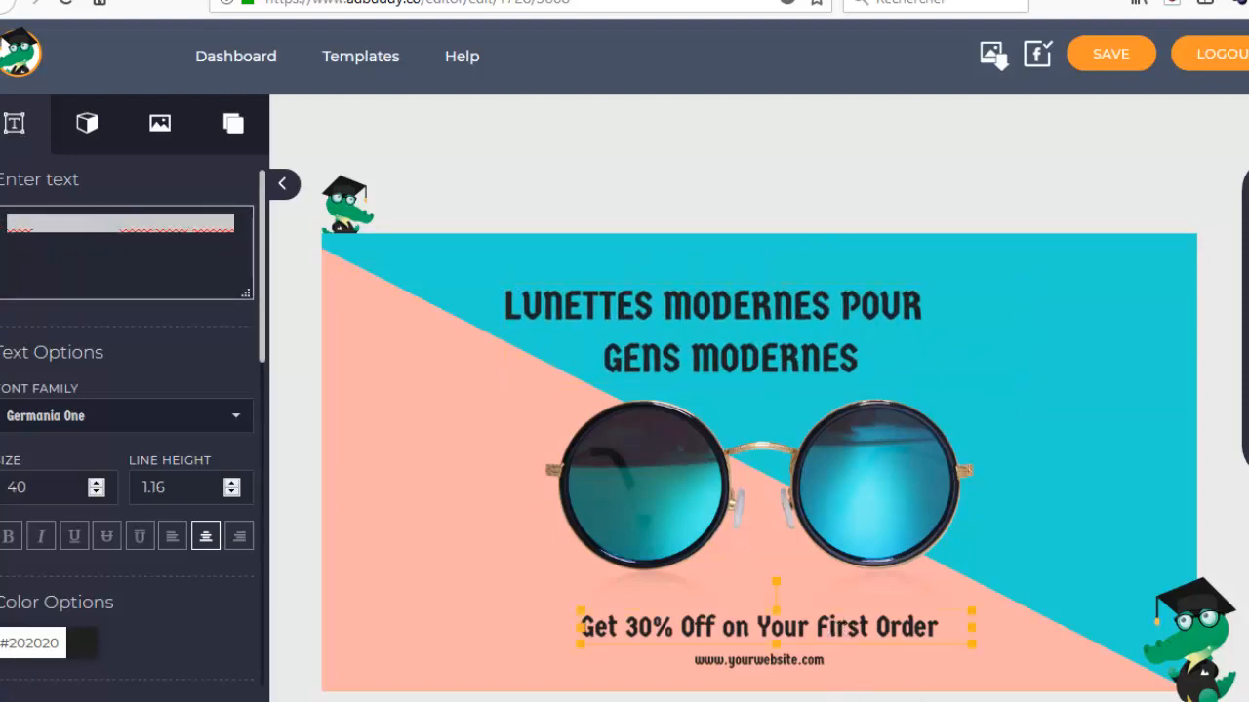
type("30% de")
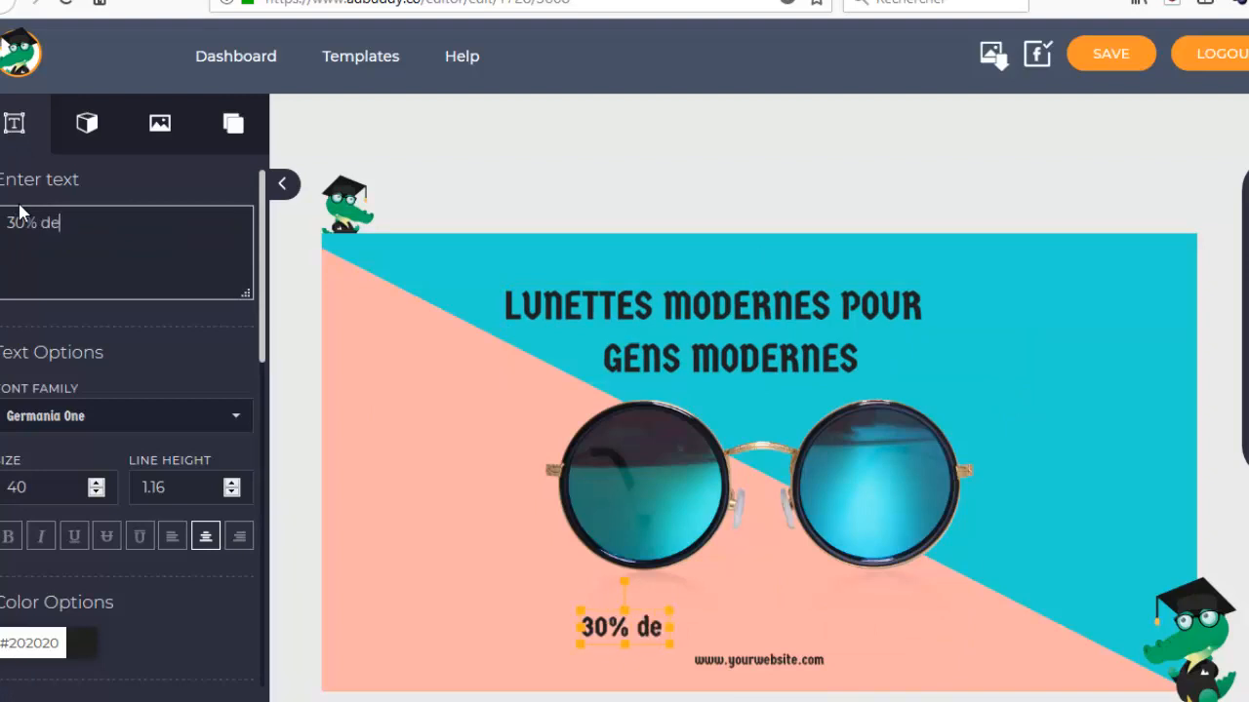
type(" réduction immédiate")
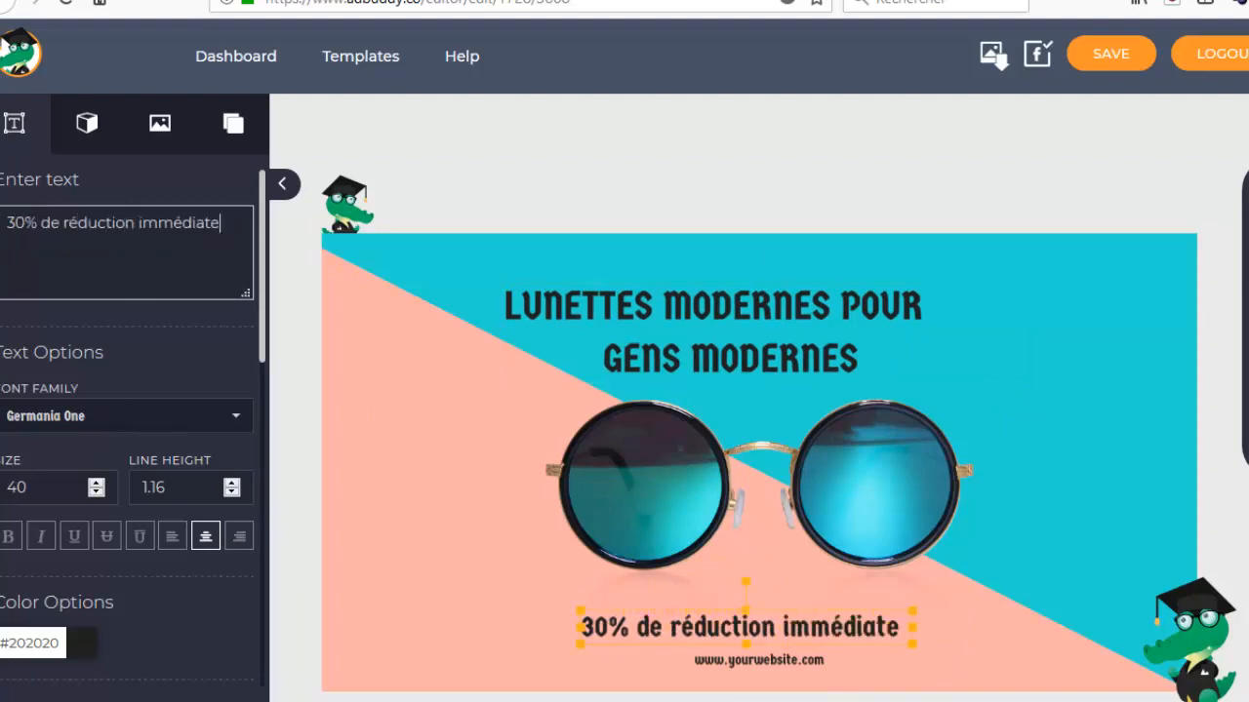
scroll(77, 433, "down", 4)
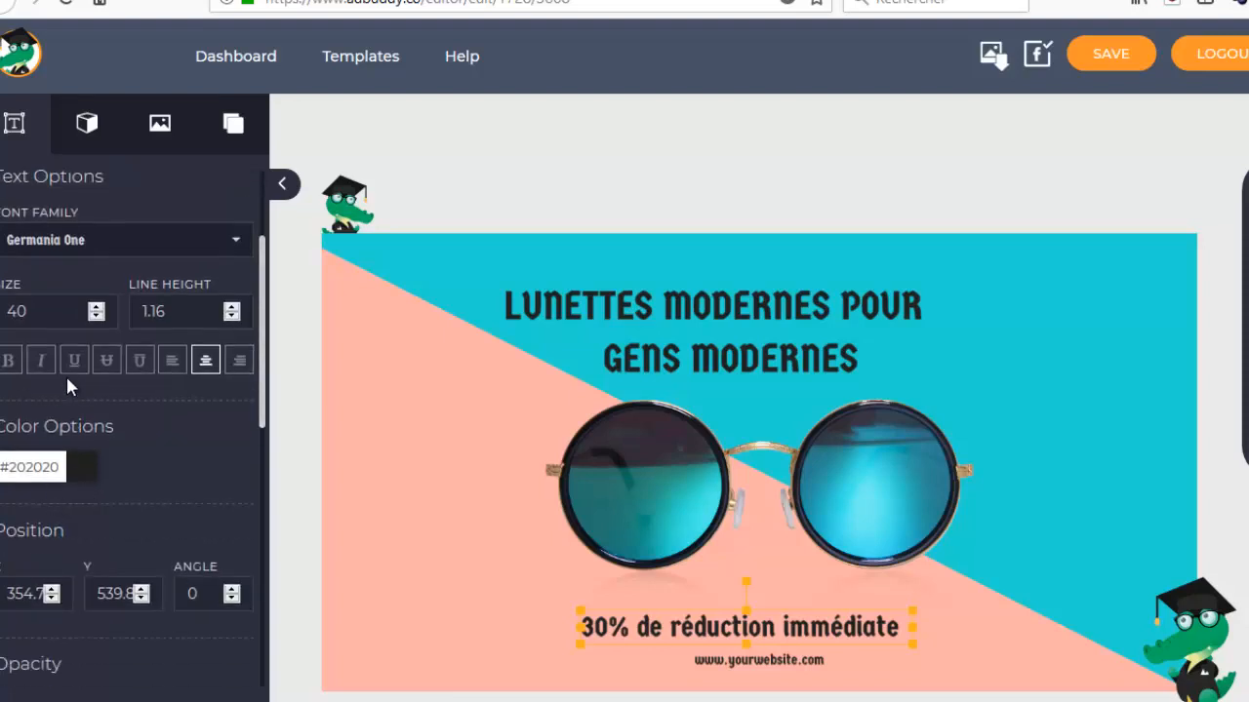
scroll(65, 374, "up", 2)
left_click(763, 659)
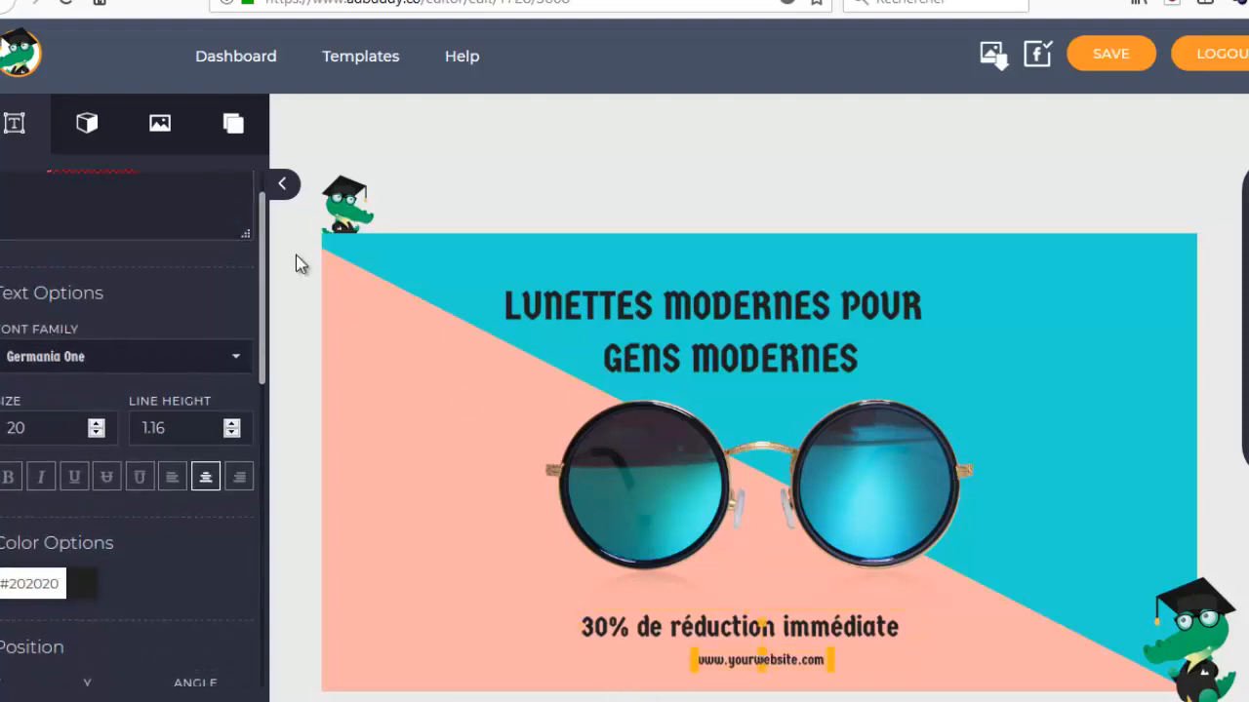
scroll(177, 277, "up", 2)
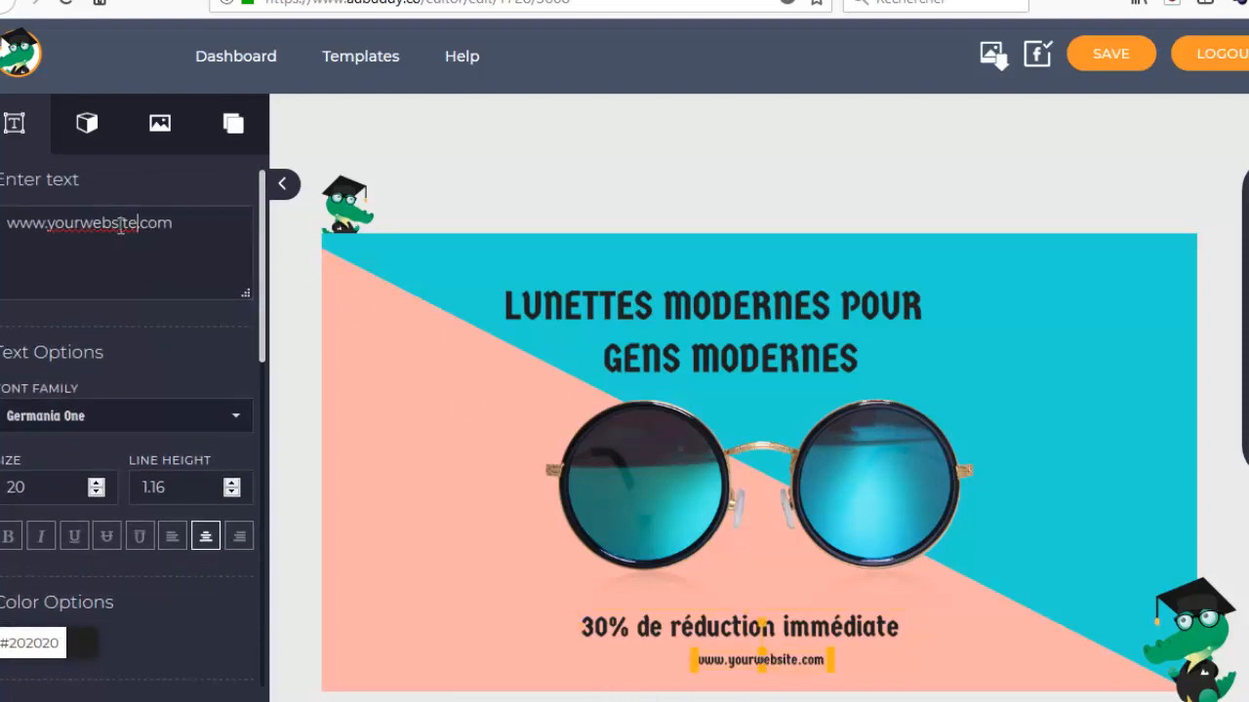
left_click_drag(138, 223, 49, 224)
type("otresite")
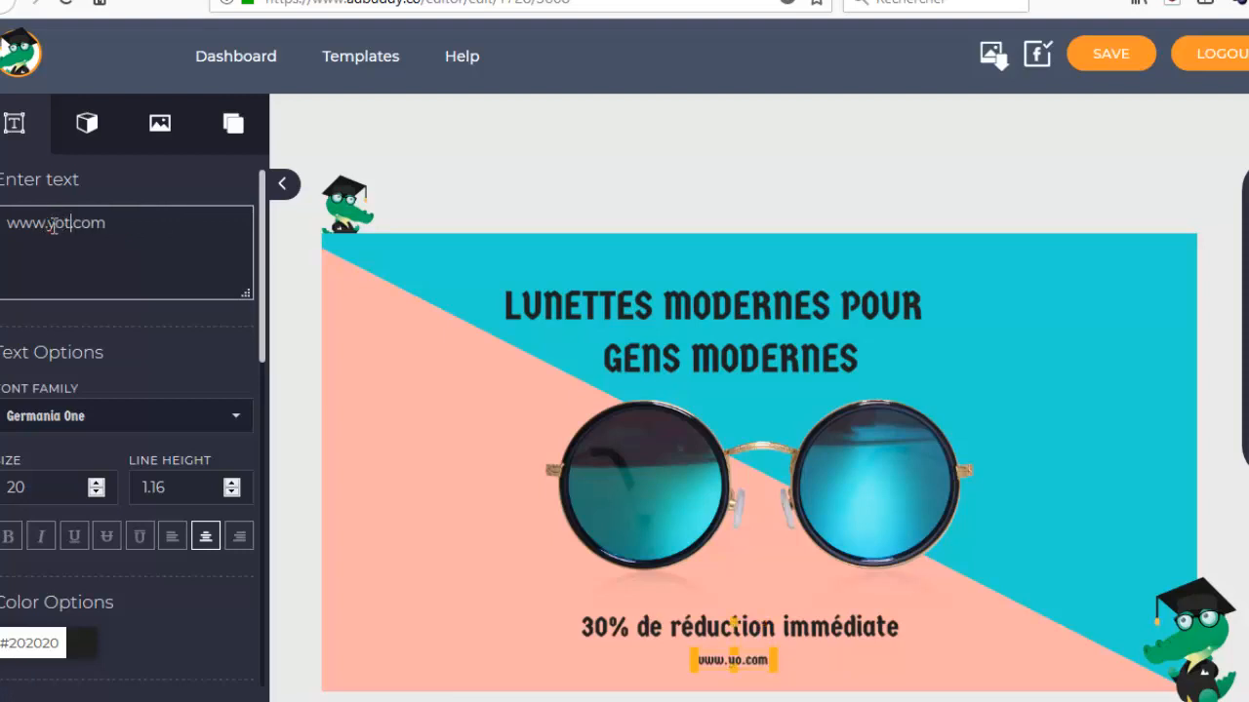
left_click(300, 449)
Recolor the turquoise diagonal shape to purple #b421d4.
left_click(731, 381)
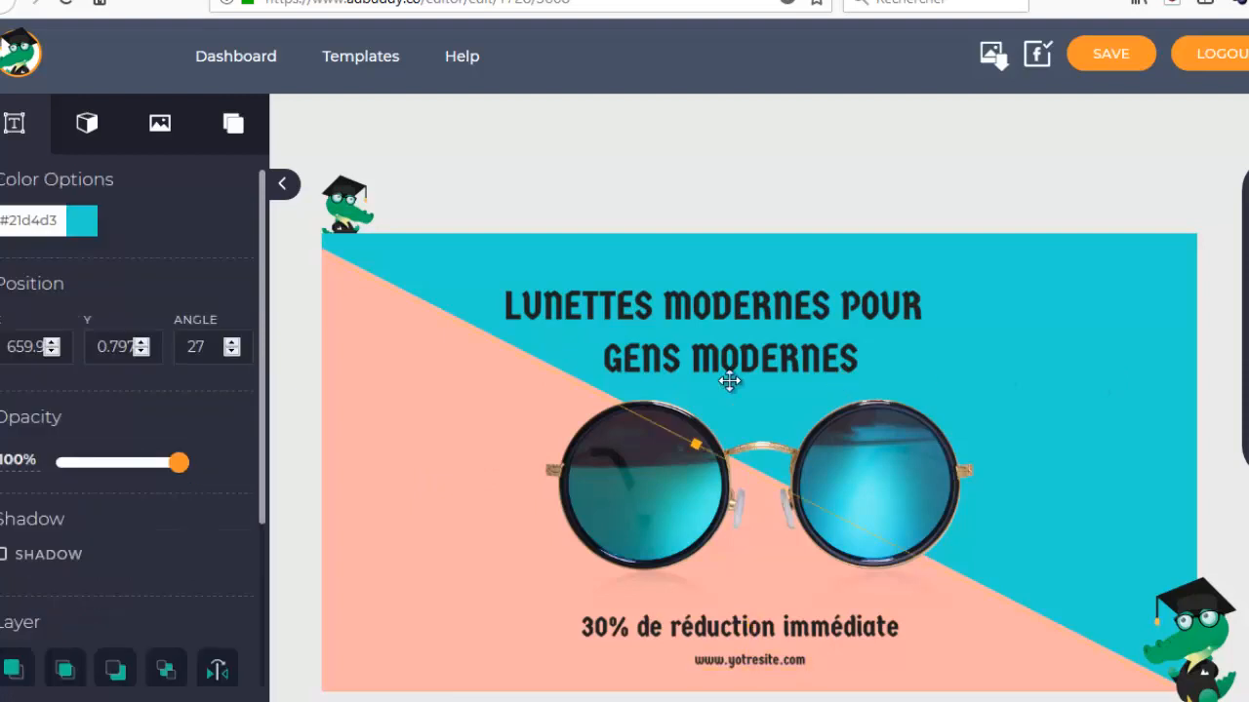
left_click(32, 220)
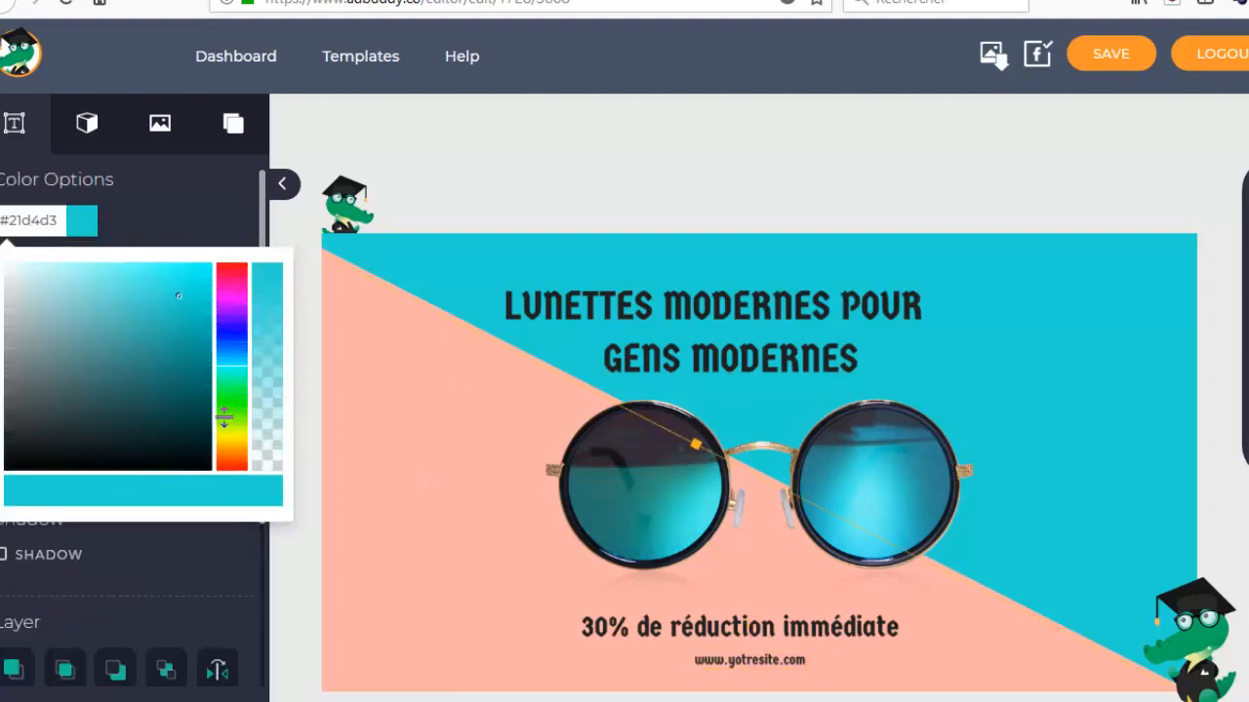
left_click_drag(232, 367, 232, 303)
left_click(232, 236)
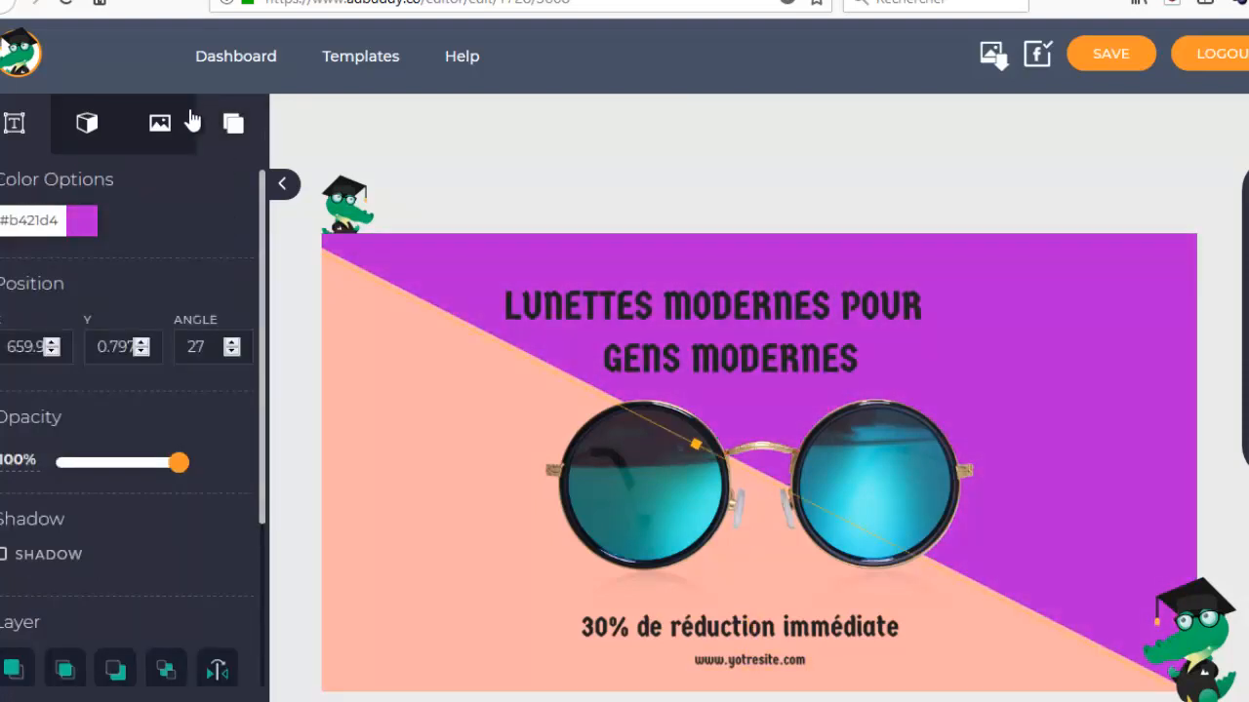
Try the blue wavy-line pattern as the ad's background, then undo the edits back to the turquoise shape and English discount line.
left_click(160, 127)
left_click(235, 124)
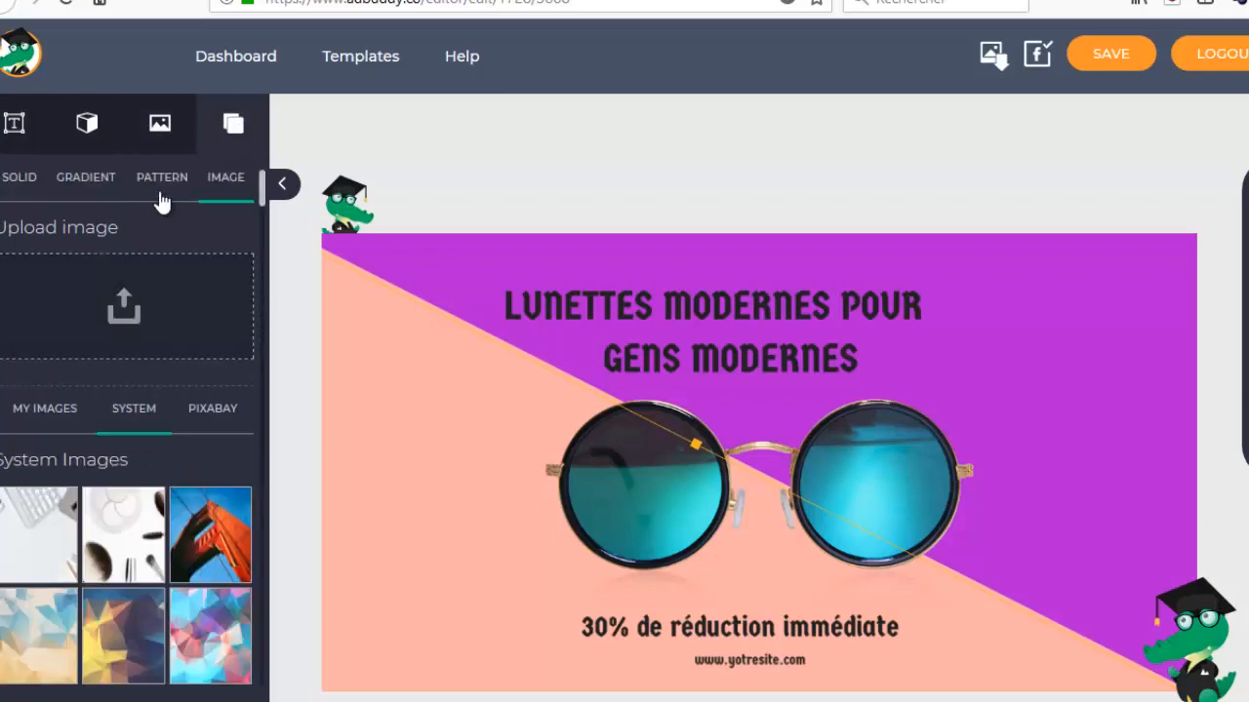
left_click(160, 184)
left_click(126, 306)
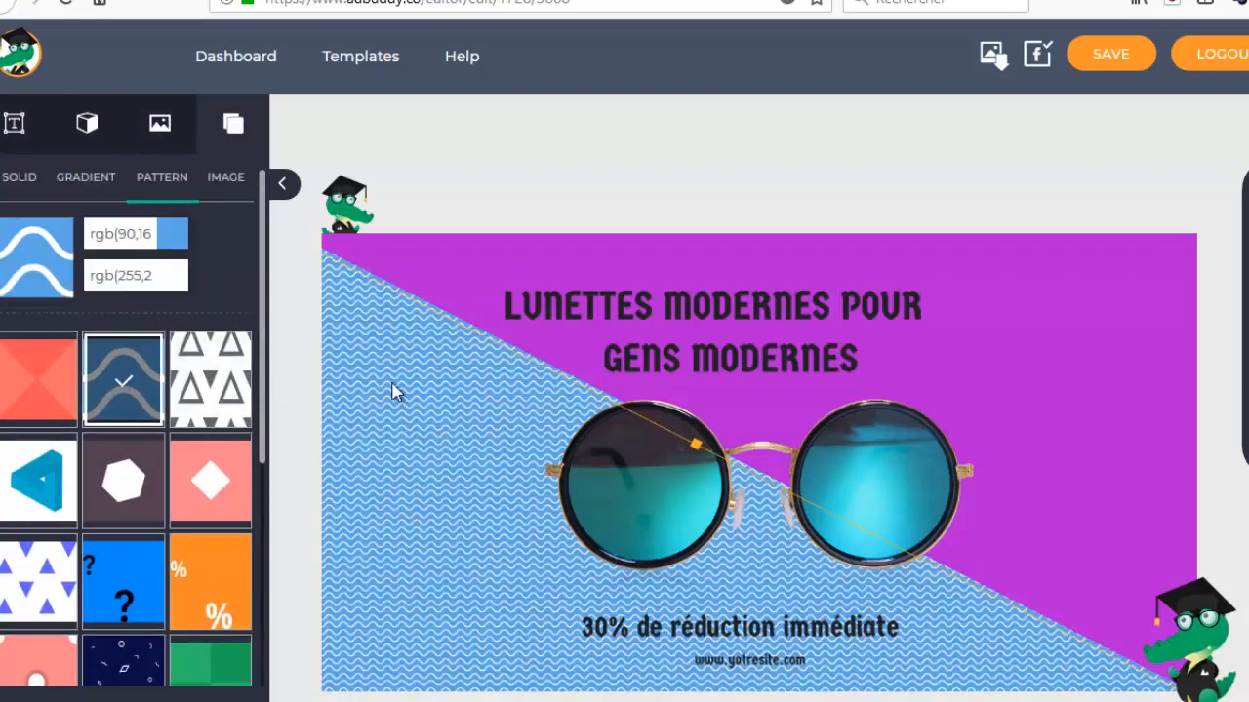
key("ctrl+z")
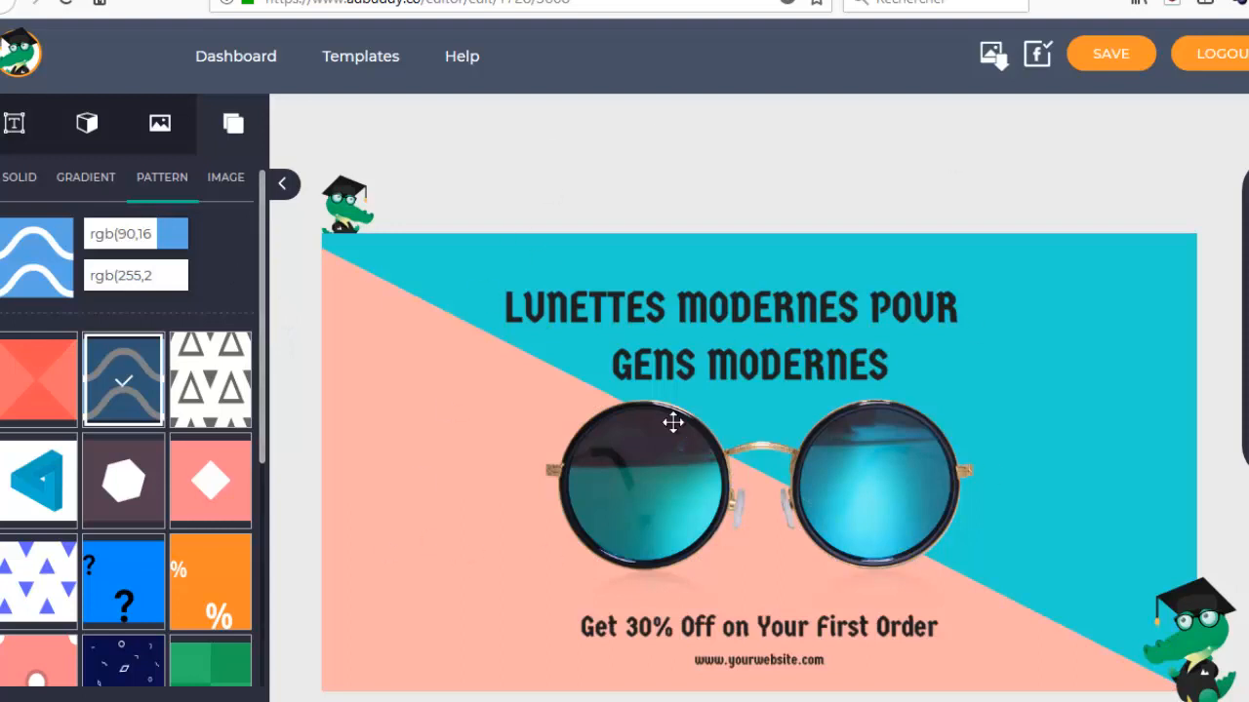
Run the Facebook suitability check on the ad and close its report.
left_click(660, 463)
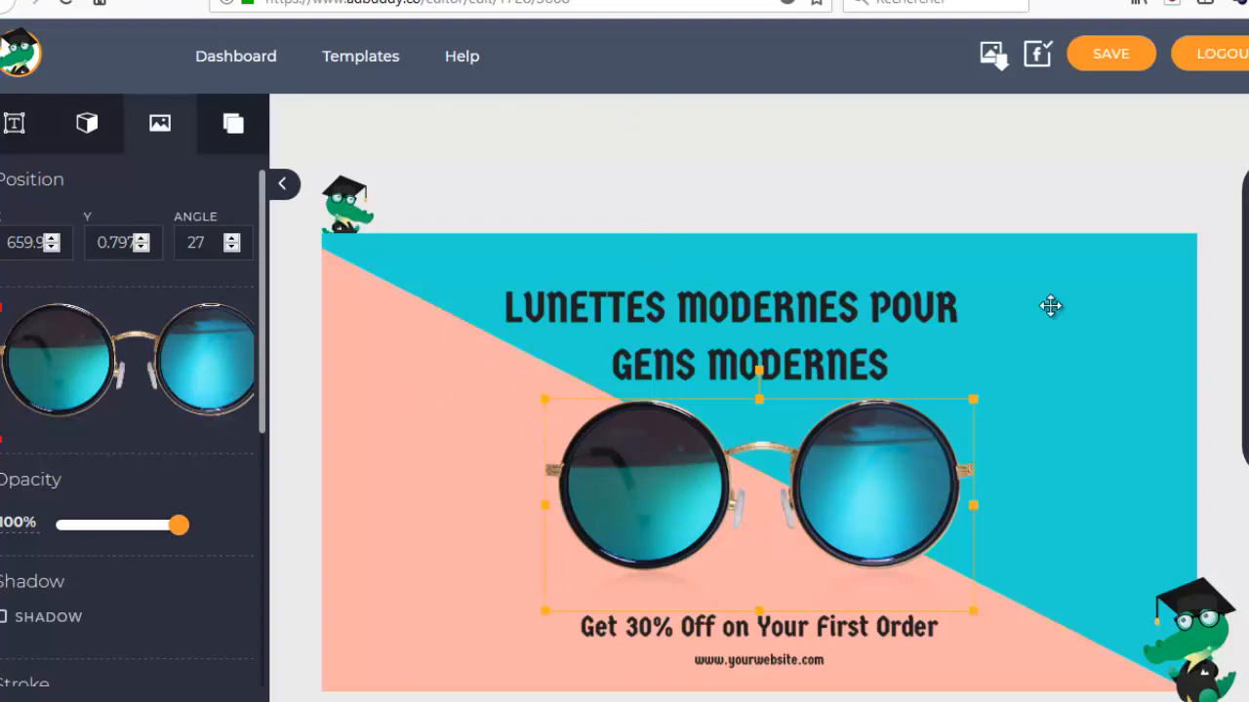
left_click(1074, 287)
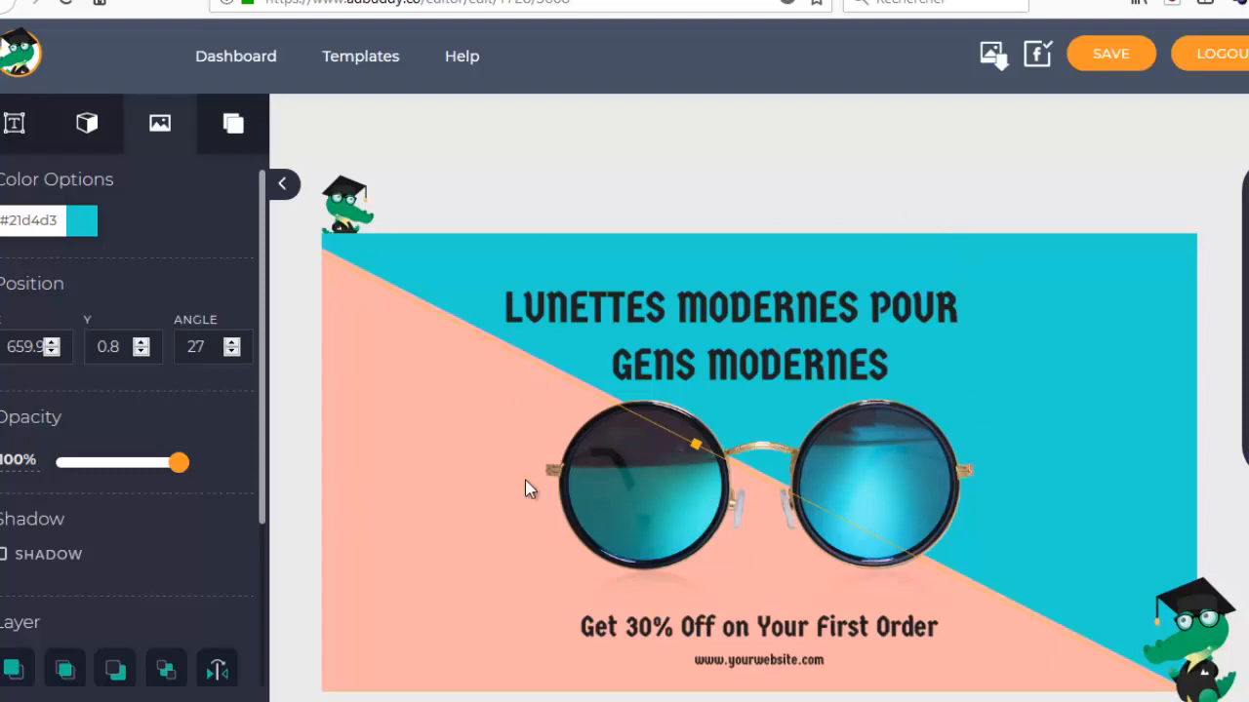
left_click(1036, 55)
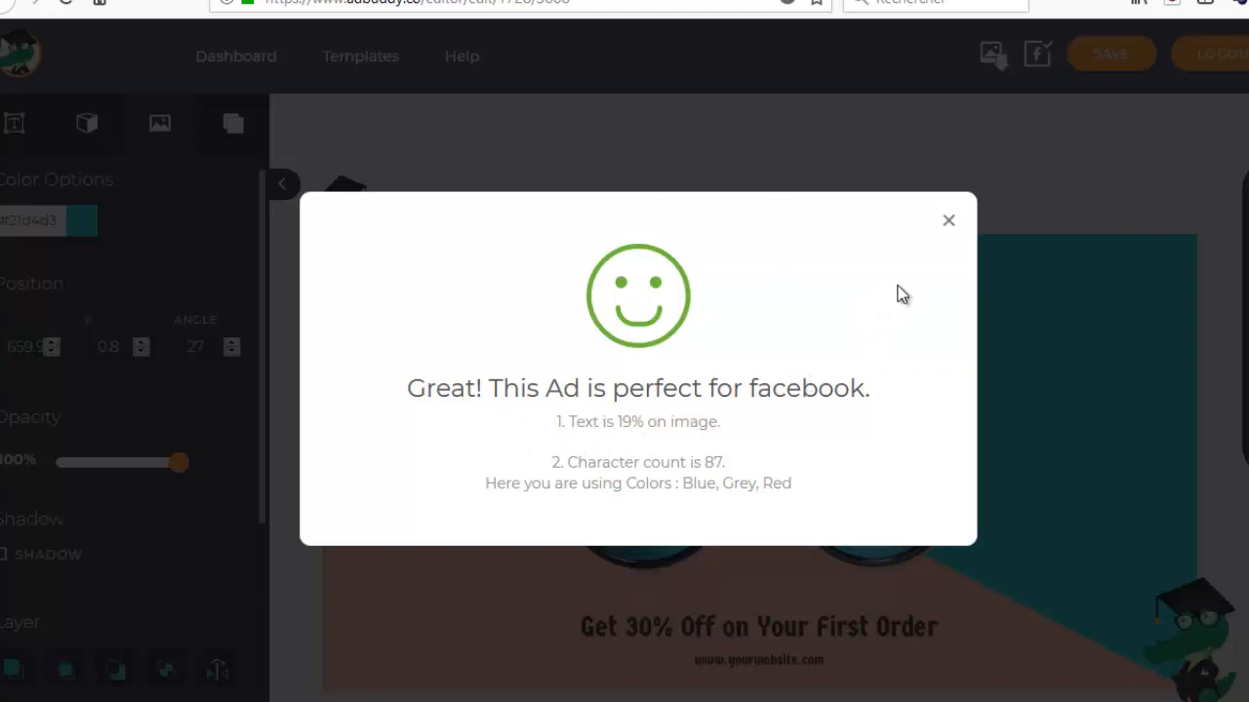
left_click(949, 222)
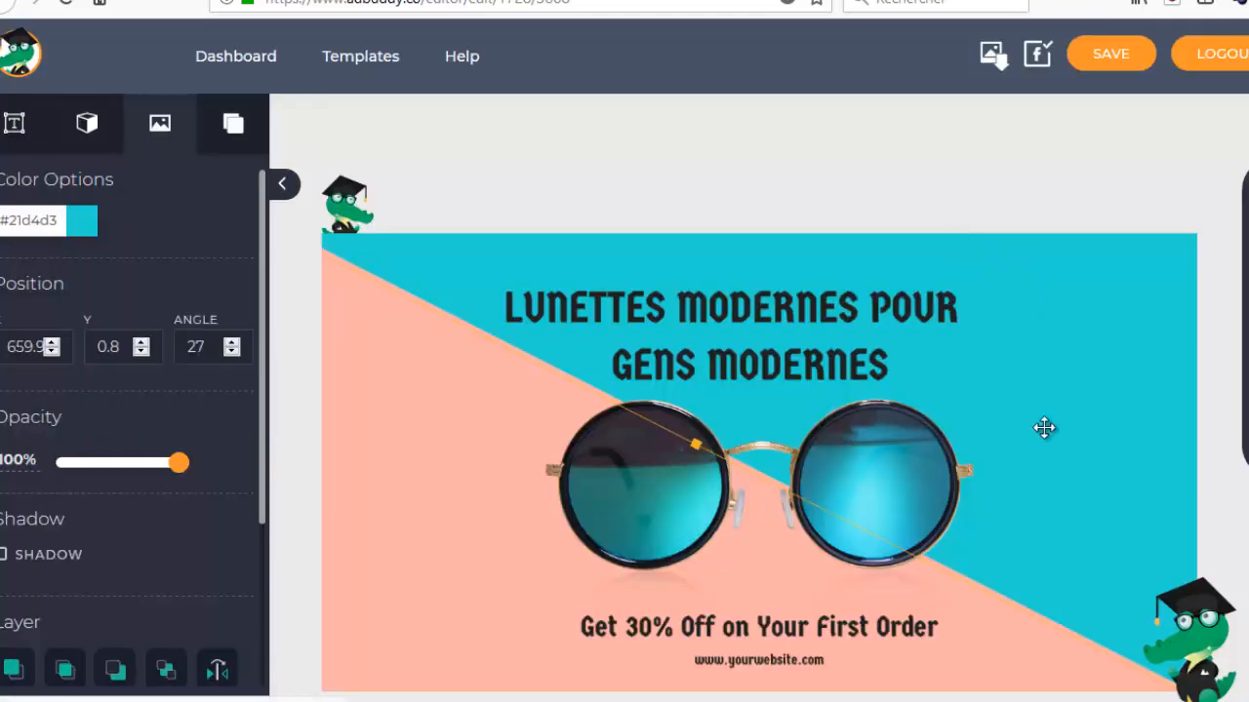
View the image download formats available for the ad and close the list without downloading.
left_click(390, 485)
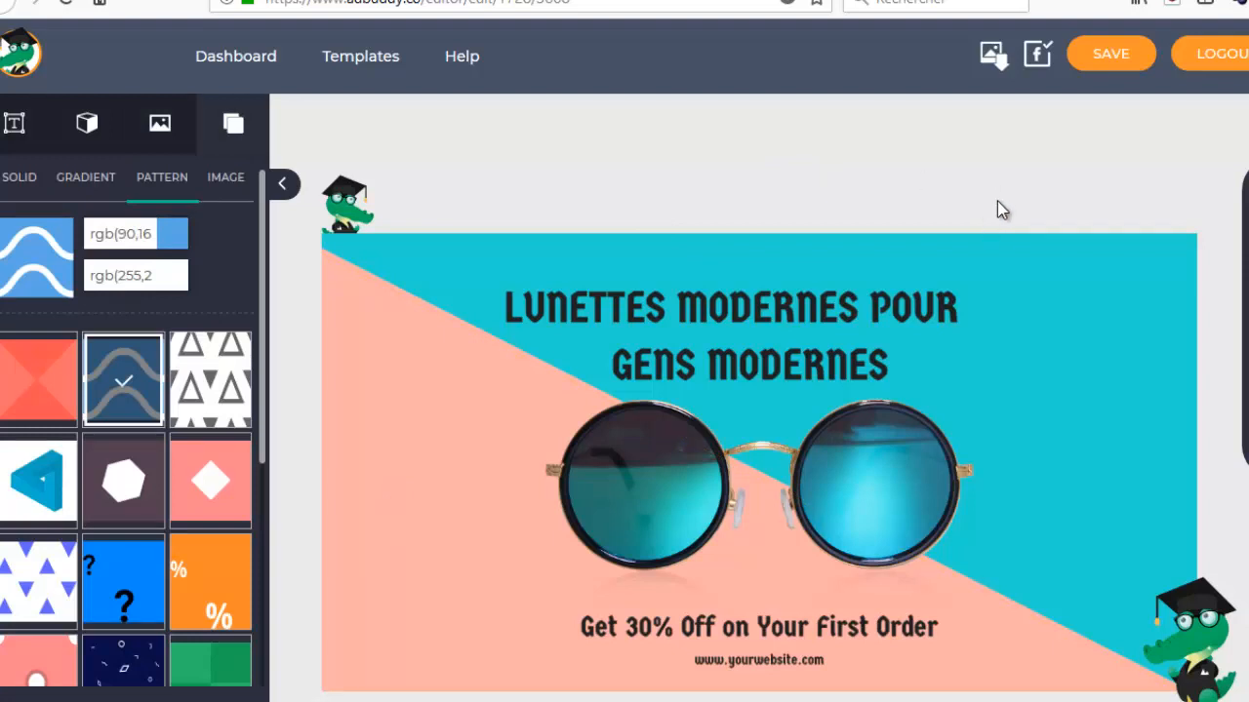
left_click(993, 59)
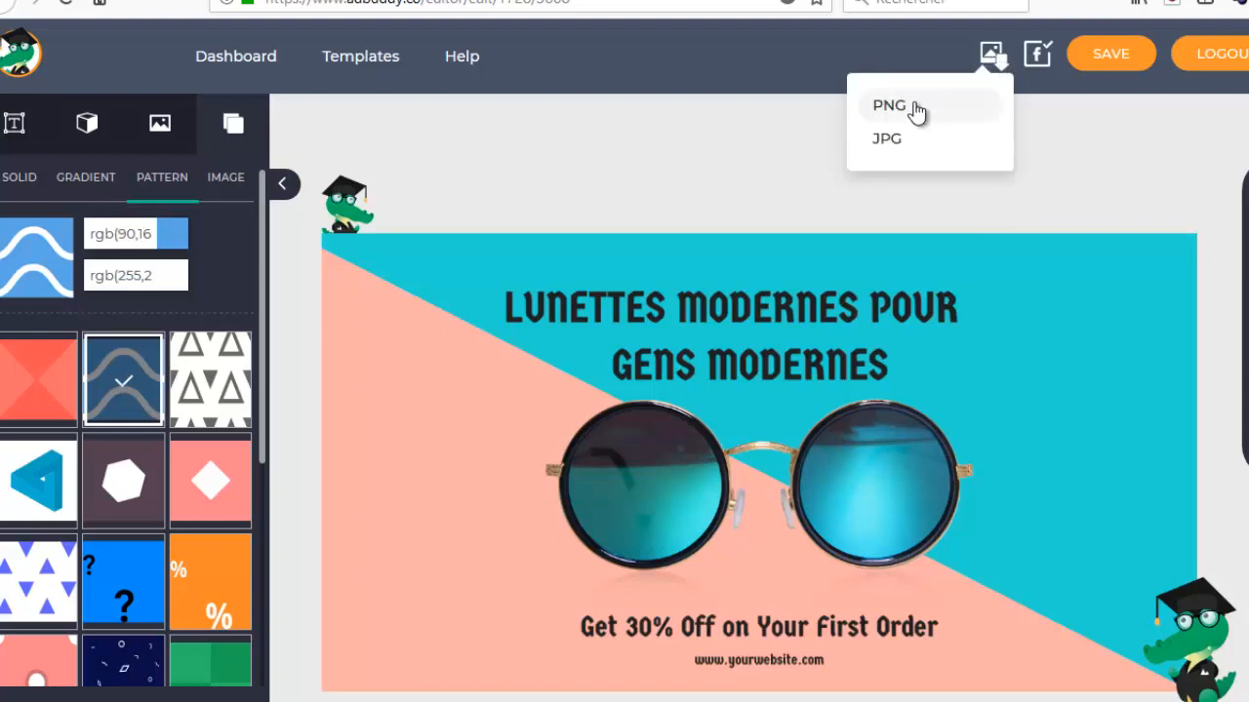
left_click(566, 196)
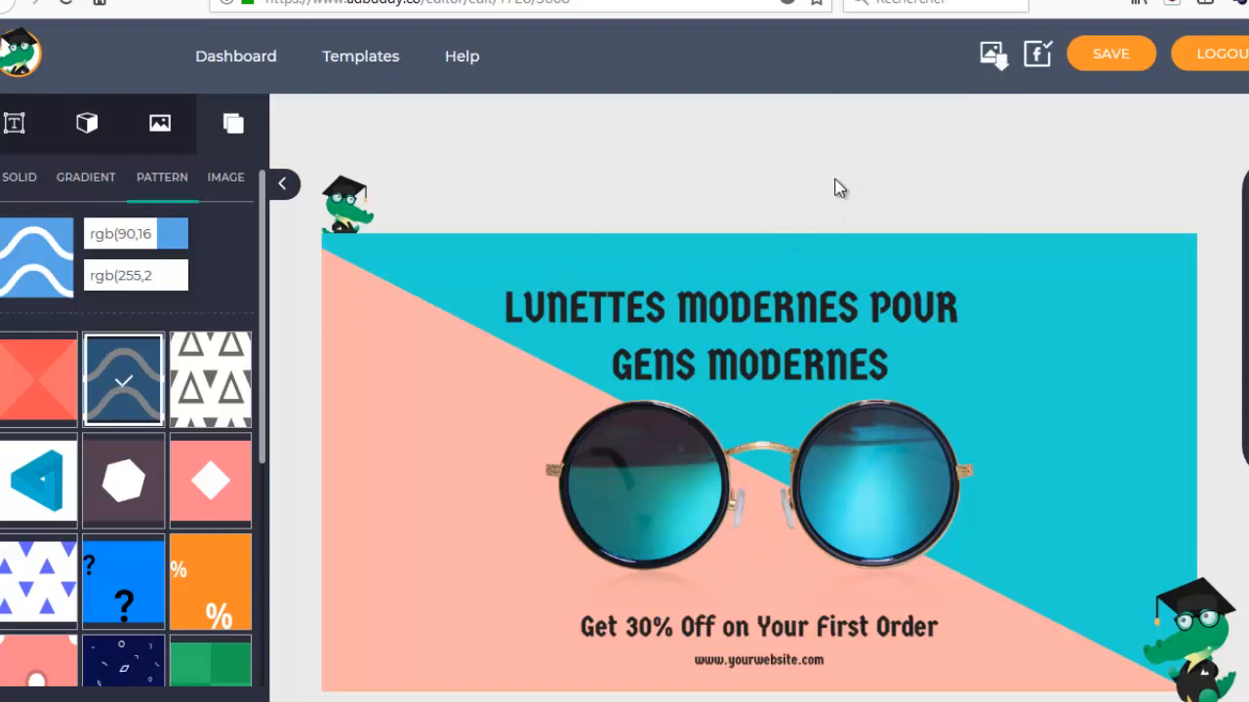